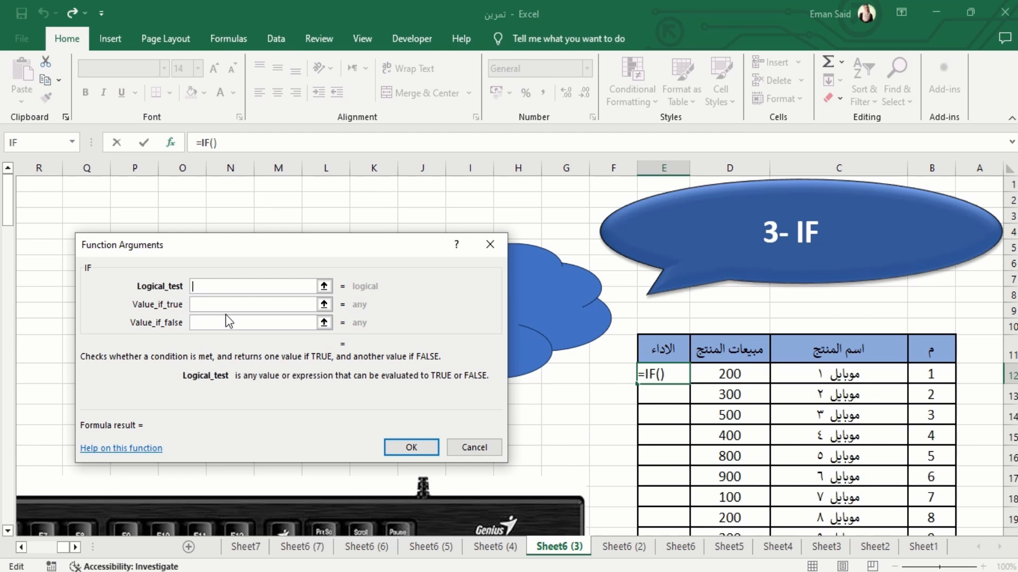
# Set the IF function's logical test for cell E12 to D12<500
pyautogui.click(191, 304)
pyautogui.moveTo(234, 240); pyautogui.dragTo(760, 242)
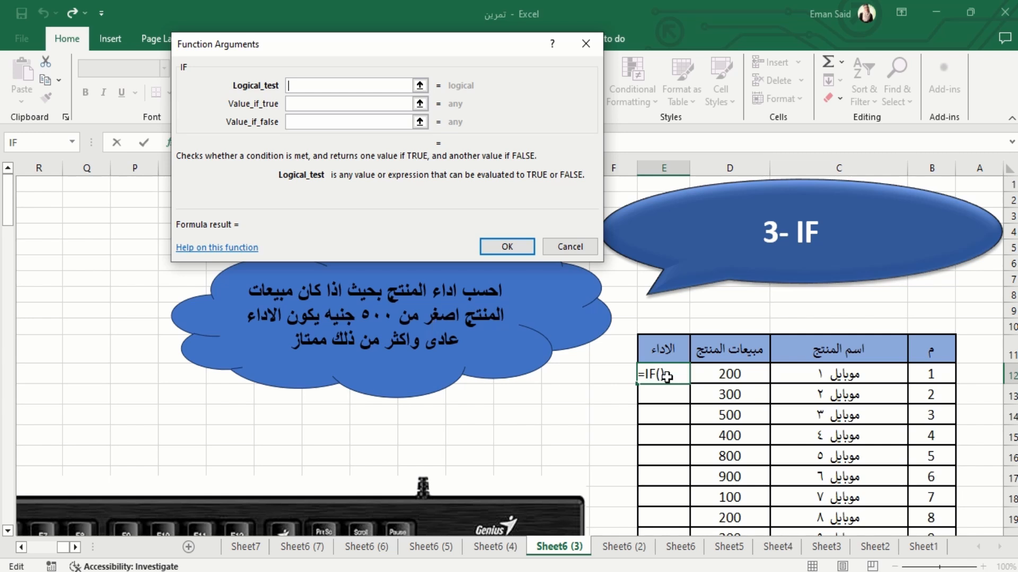
pyautogui.click(722, 395)
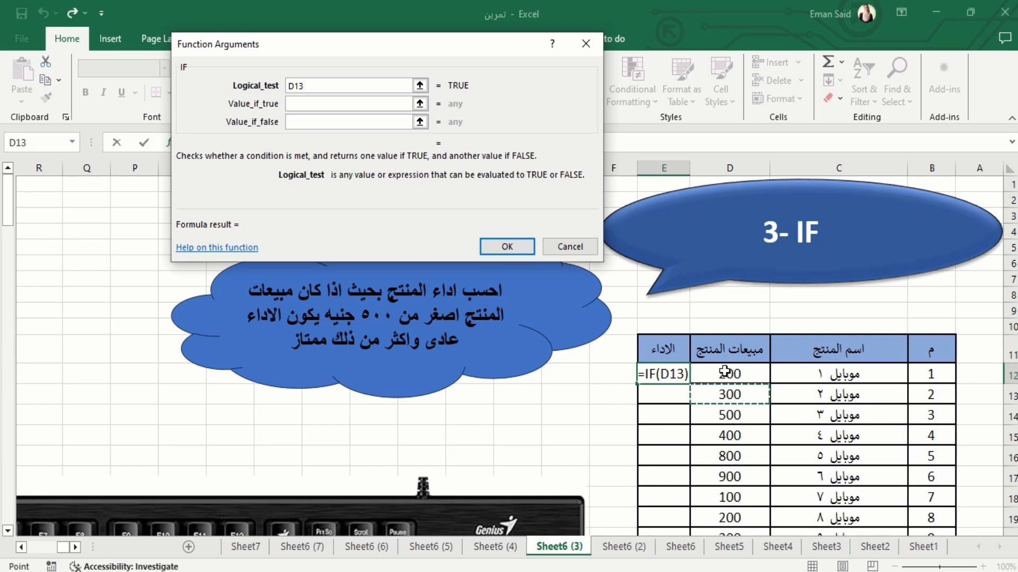
pyautogui.click(726, 374)
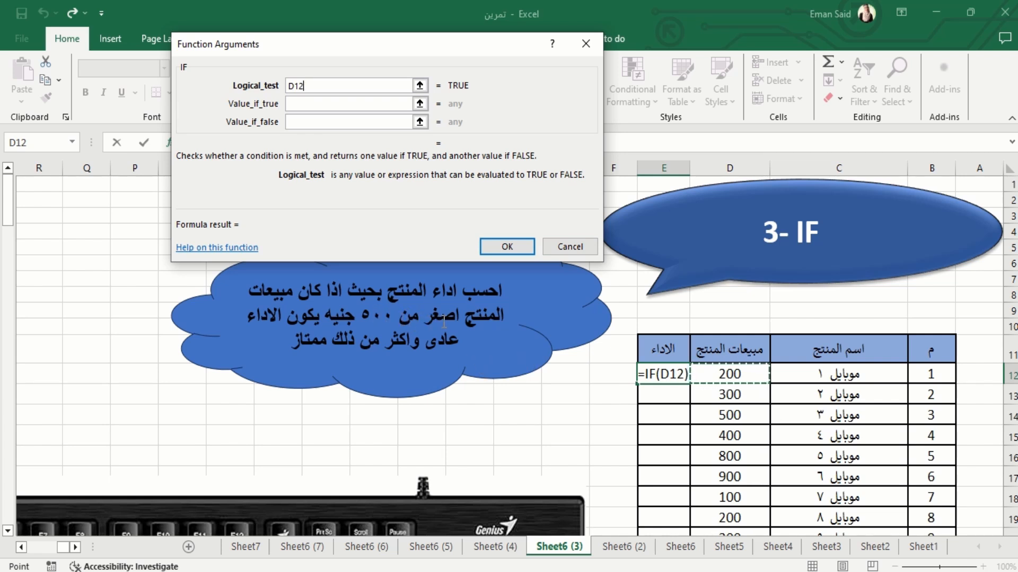
pyautogui.write('<')
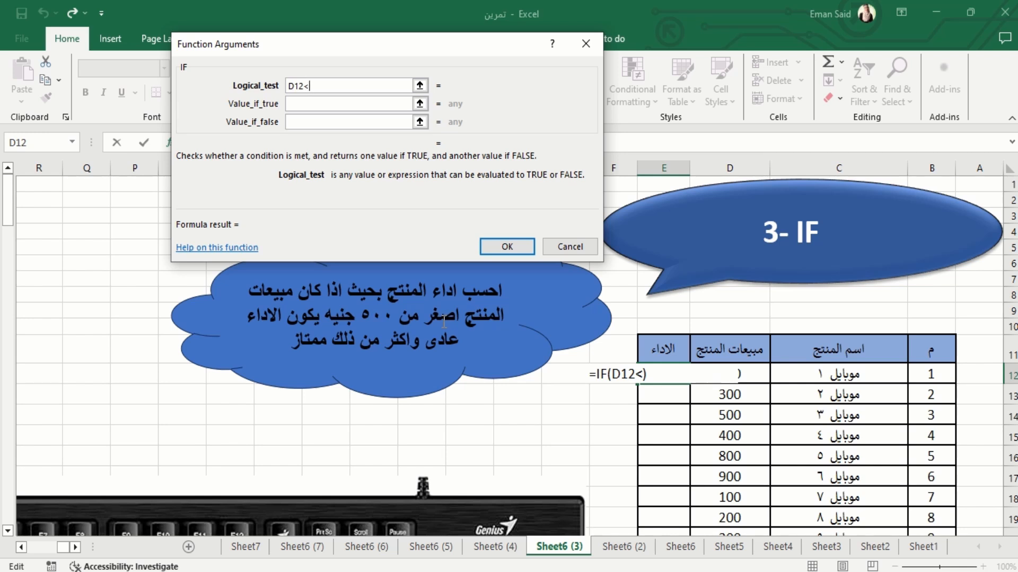
pyautogui.write('500')
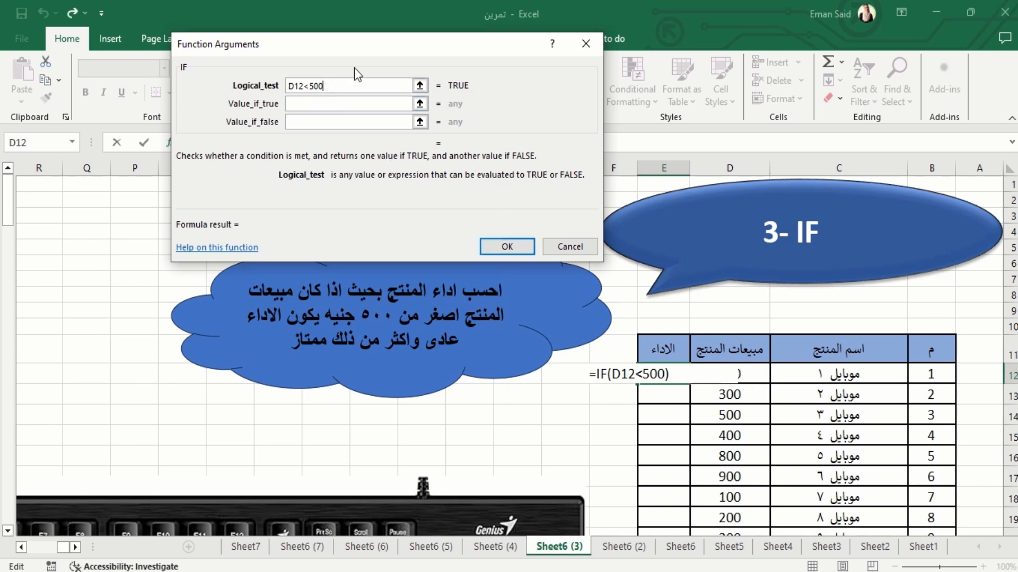
# Make the IF function return "عادى" when true and "ممتاز" when false, and enter the formula in E12
pyautogui.click(309, 103)
pyautogui.write('عادى')
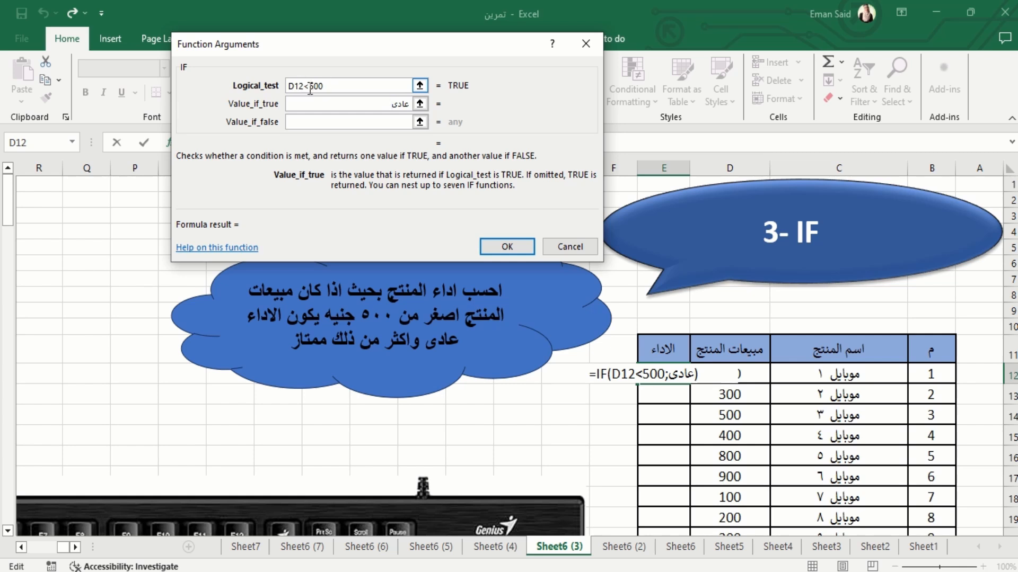
pyautogui.click(352, 123)
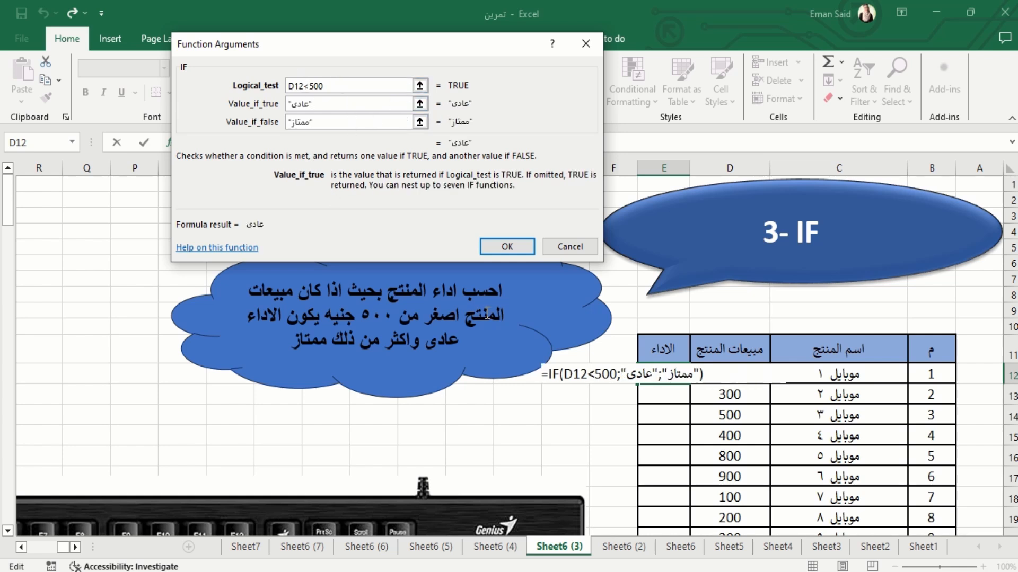
pyautogui.click(508, 247)
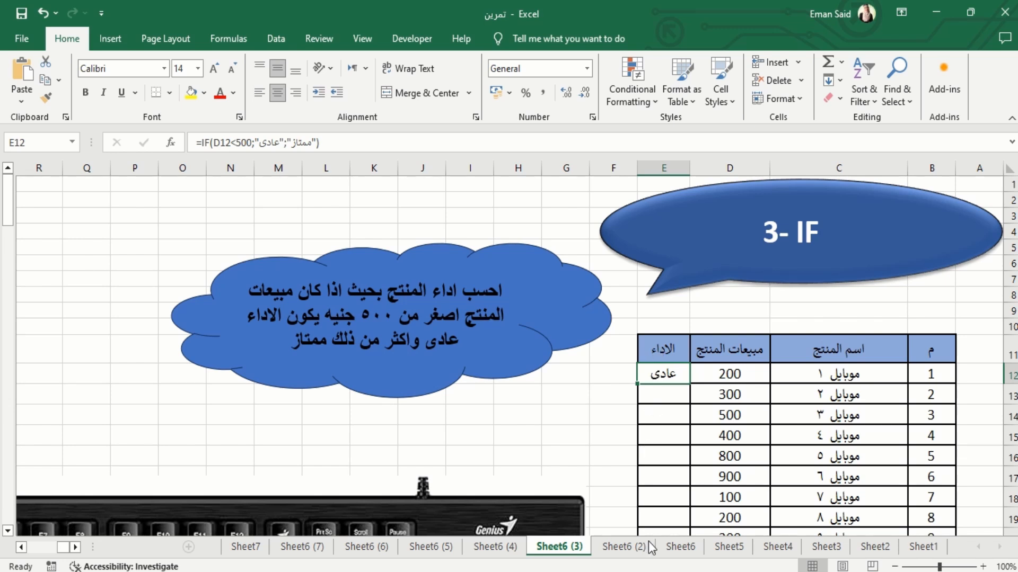
# Fill the IF formula from E12 down the whole الاداء column and review the filled rows
pyautogui.doubleClick(637, 385)
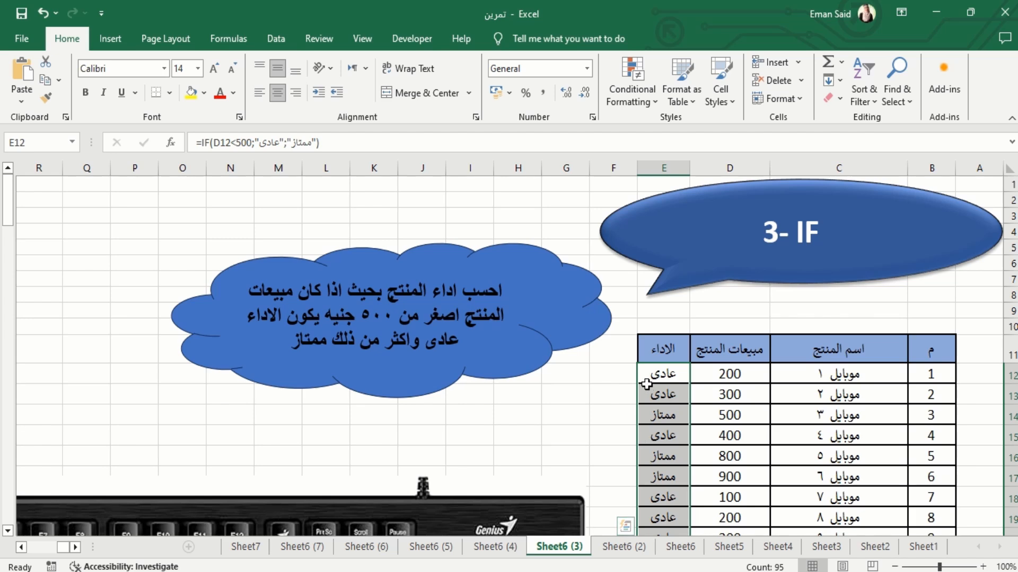
pyautogui.scroll(-13, 648, 401)
pyautogui.scroll(9, 648, 401)
pyautogui.scroll(-13, 648, 402)
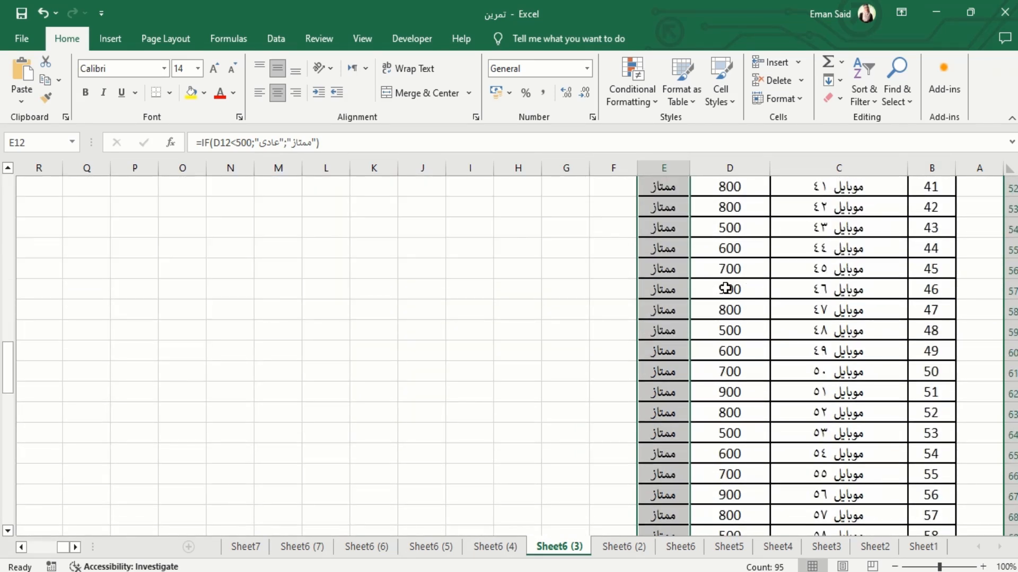
pyautogui.scroll(14, 670, 288)
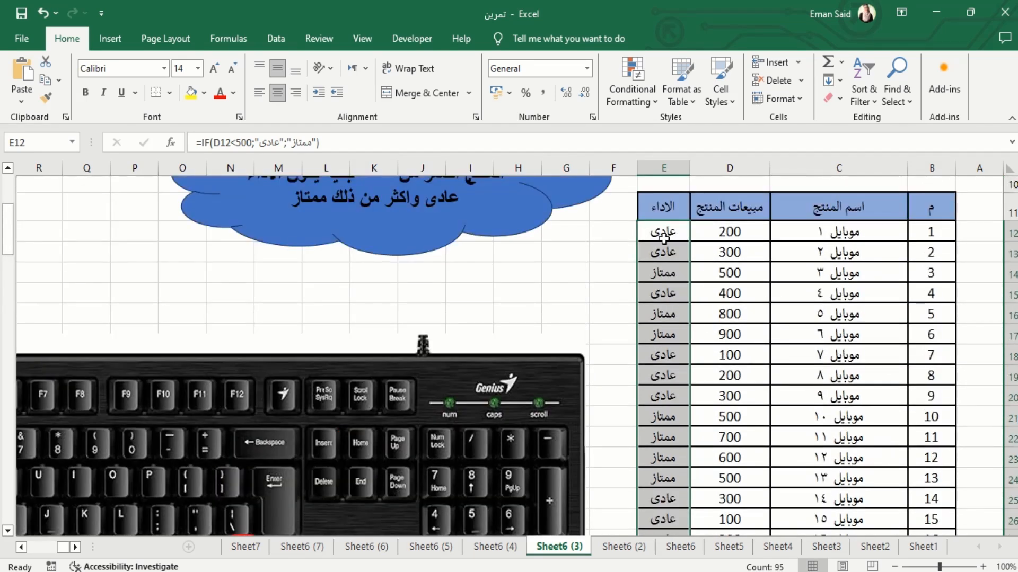
pyautogui.scroll(3, 664, 239)
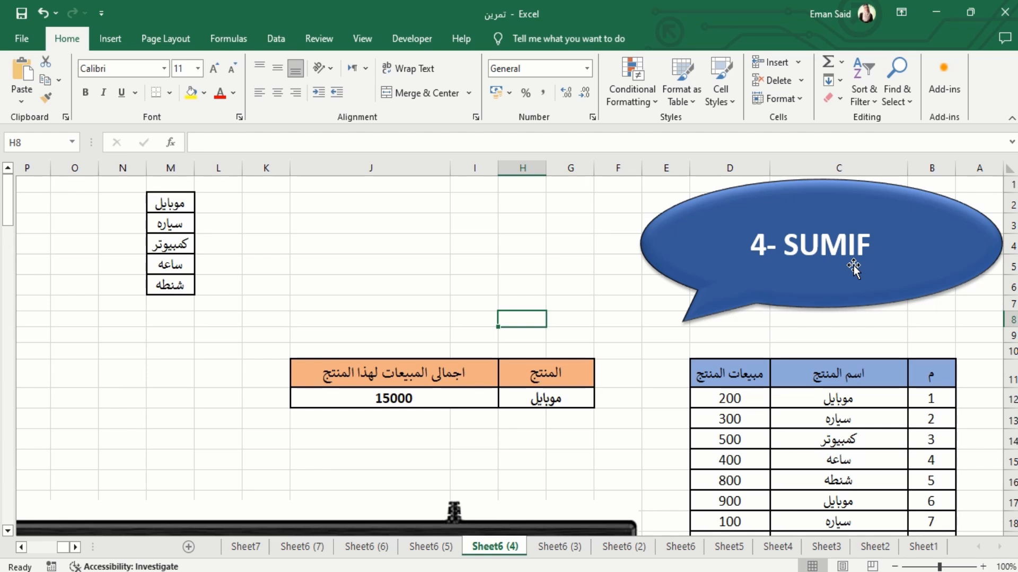
# Clear the total sales result in cell I12 on Sheet6 (4)
pyautogui.click(381, 397)
pyautogui.press('Delete')
pyautogui.click(470, 456)
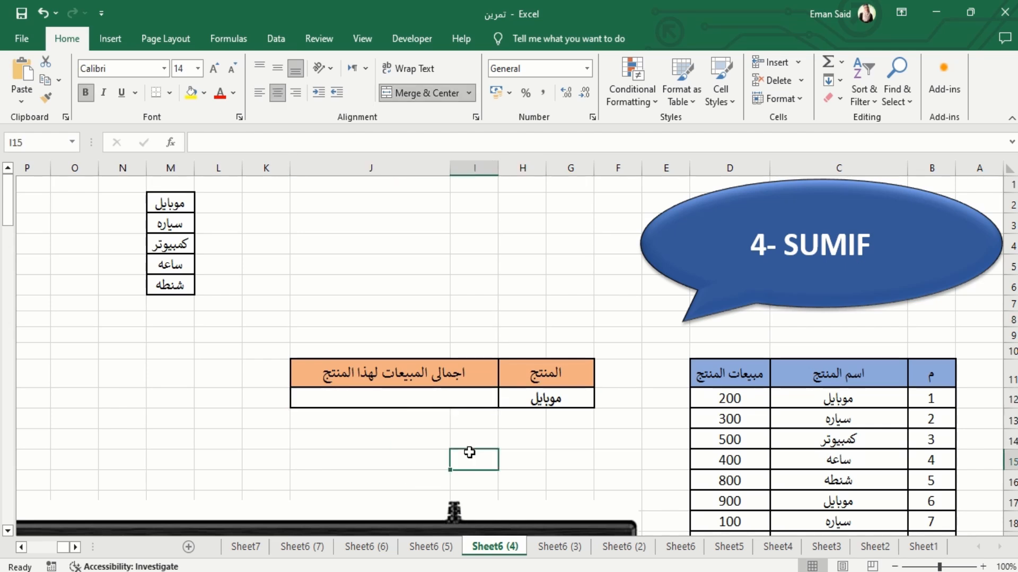
# Start a SUMIF function in the total sales cell I12 and open its function arguments
pyautogui.click(403, 398)
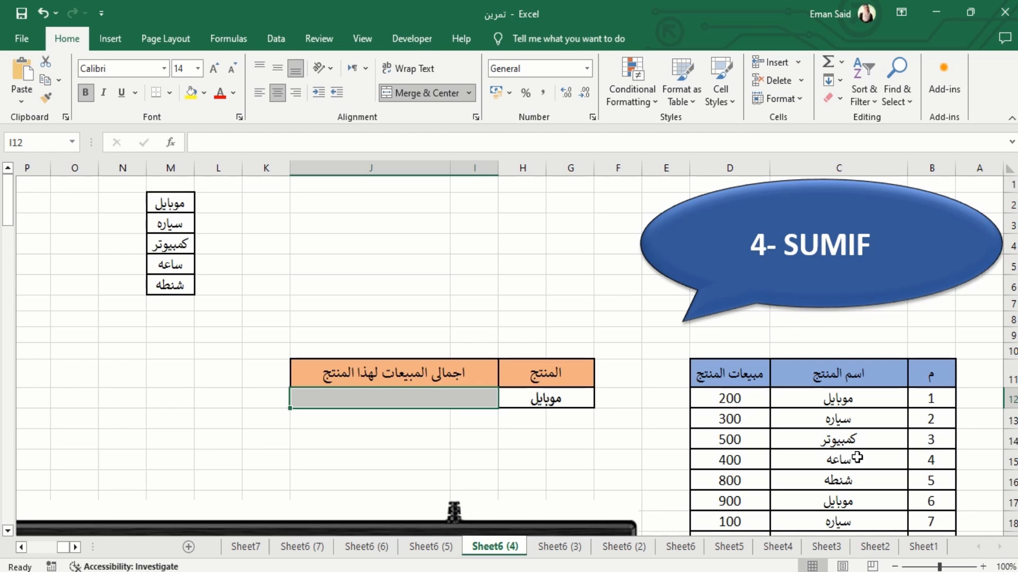
pyautogui.scroll(-2, 858, 450)
pyautogui.scroll(-1, 881, 491)
pyautogui.scroll(2, 881, 490)
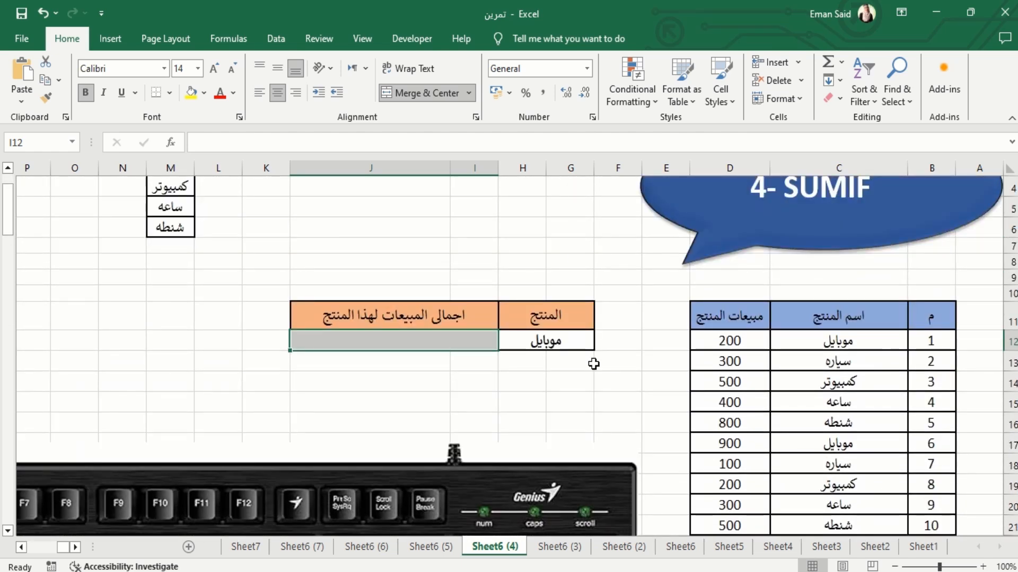
pyautogui.scroll(1, 593, 367)
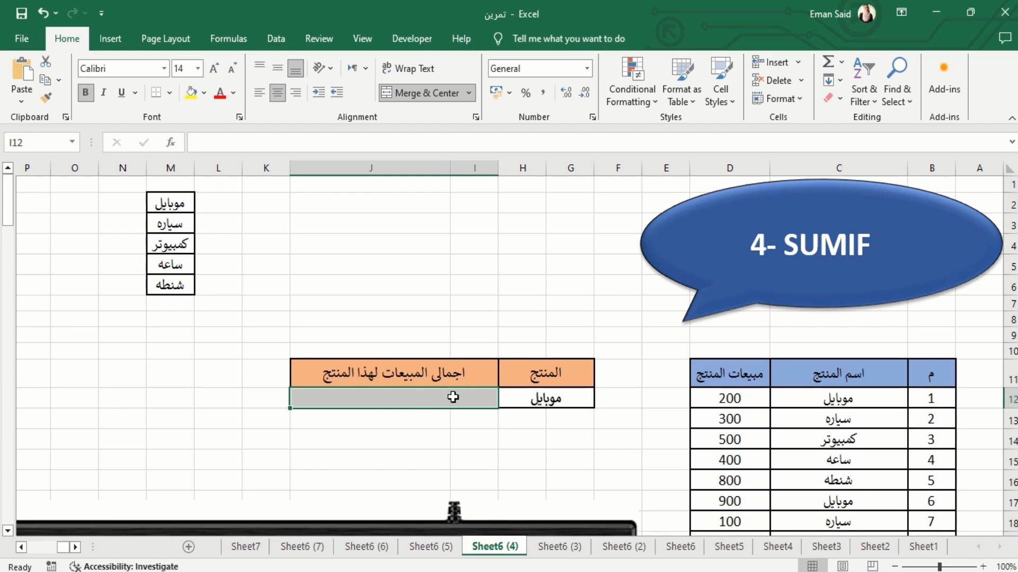
pyautogui.write('=sum')
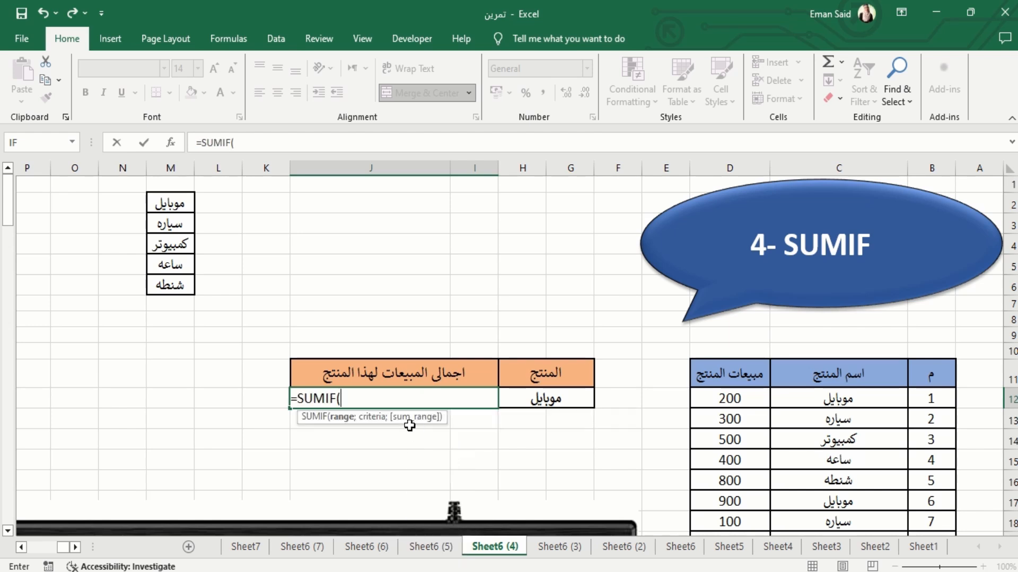
pyautogui.doubleClick(416, 433)
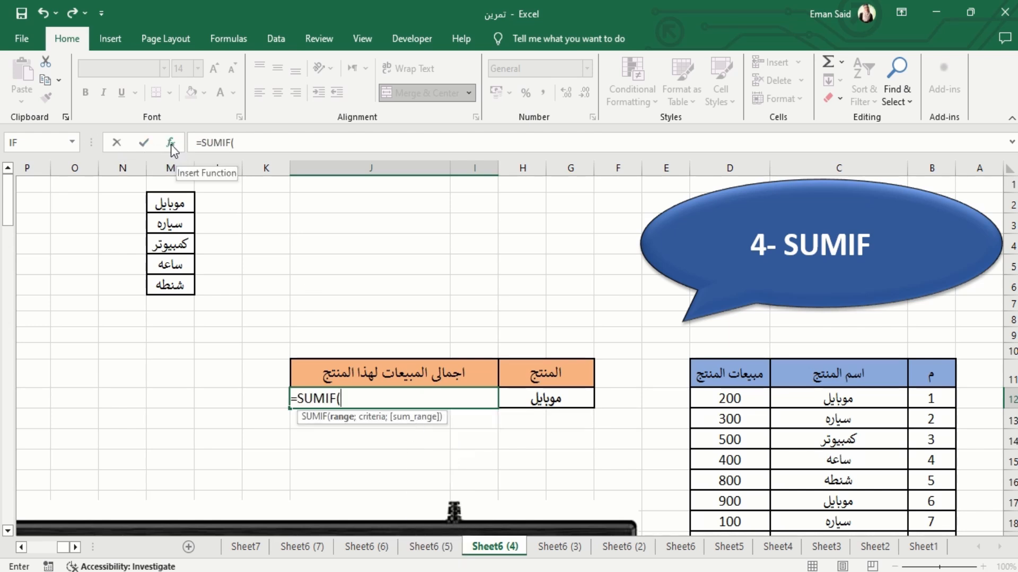
pyautogui.click(170, 142)
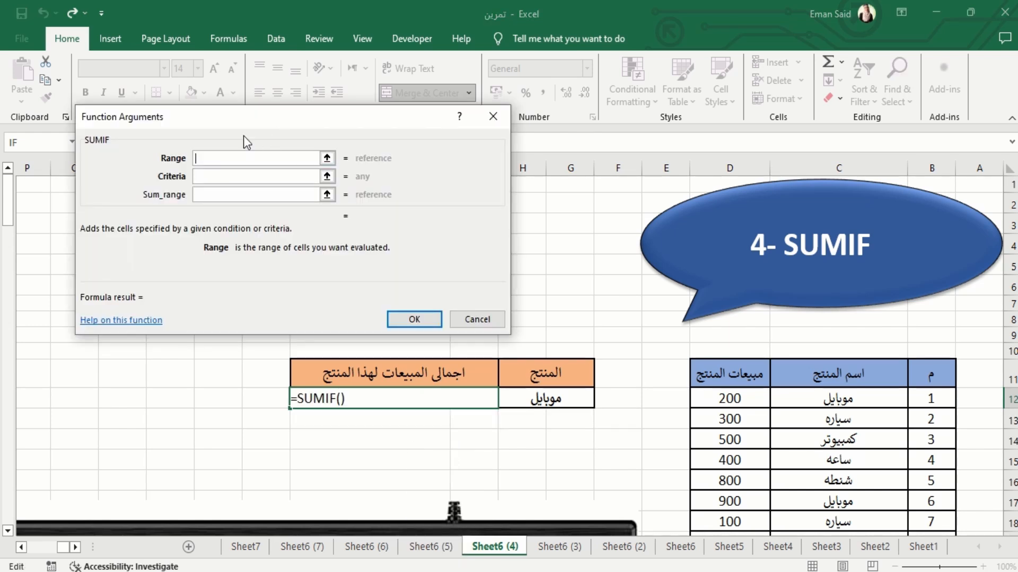
pyautogui.moveTo(252, 115); pyautogui.dragTo(263, 97)
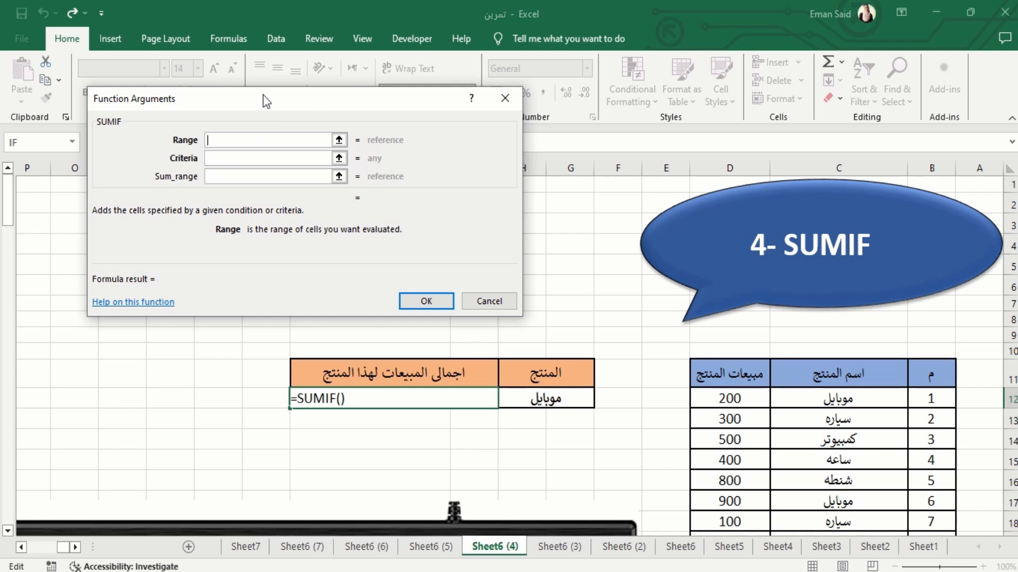
pyautogui.moveTo(263, 96); pyautogui.dragTo(293, 107)
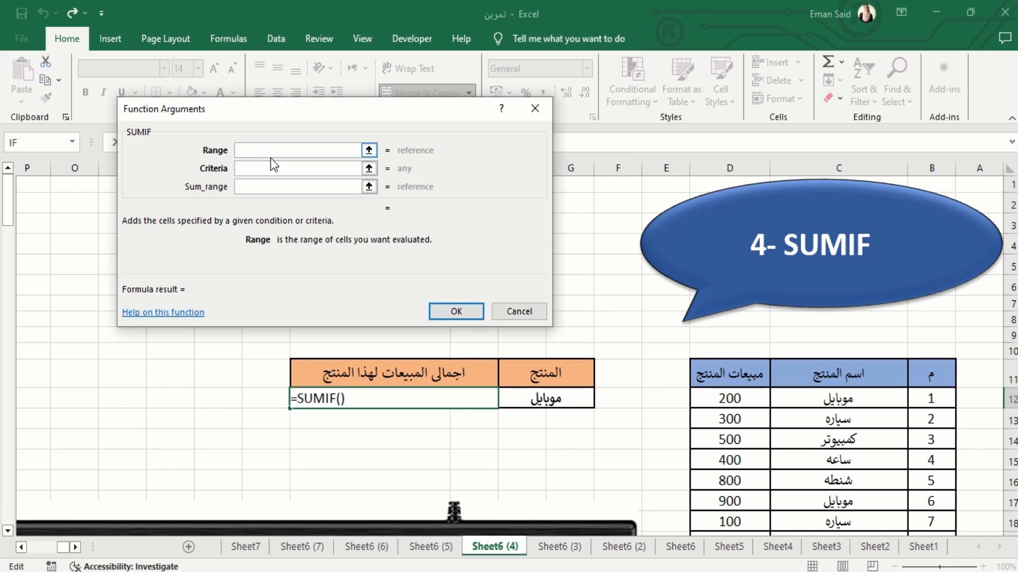
# Set the SUMIF range to the product names C12:C106 and the criteria to cell G12
pyautogui.click(875, 397)
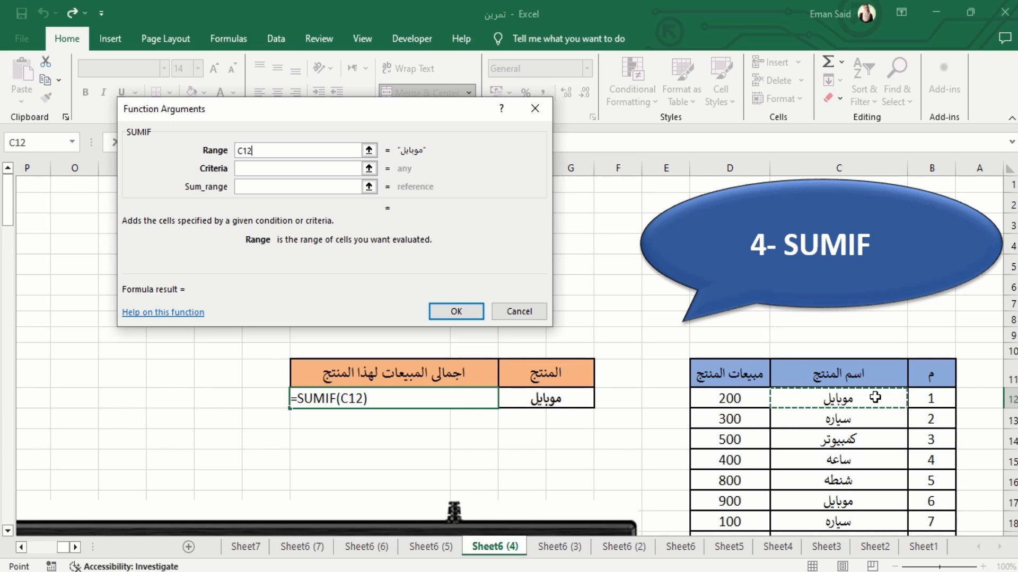
pyautogui.hotkey('ctrl', 'shift', 'Down')
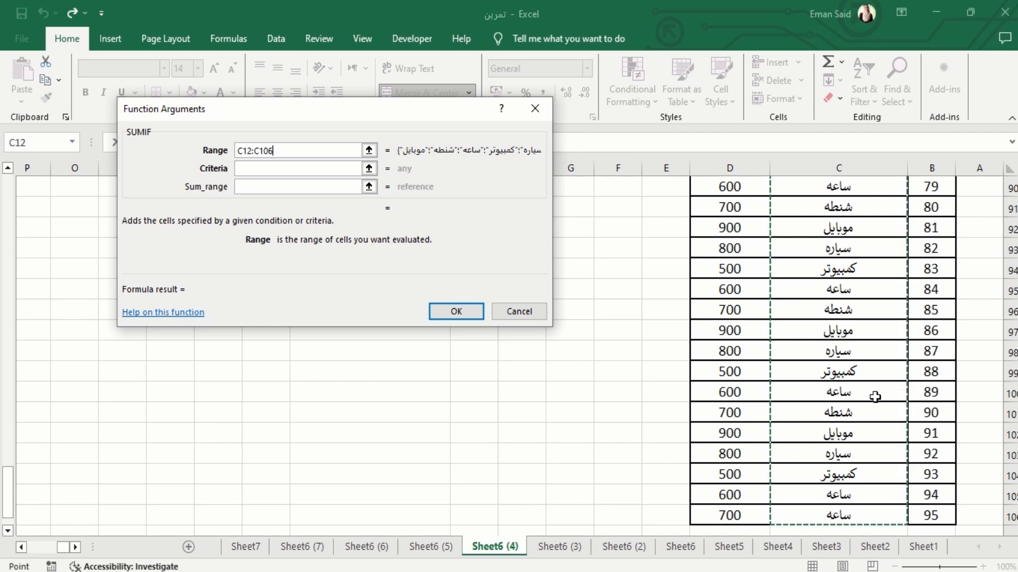
pyautogui.click(318, 168)
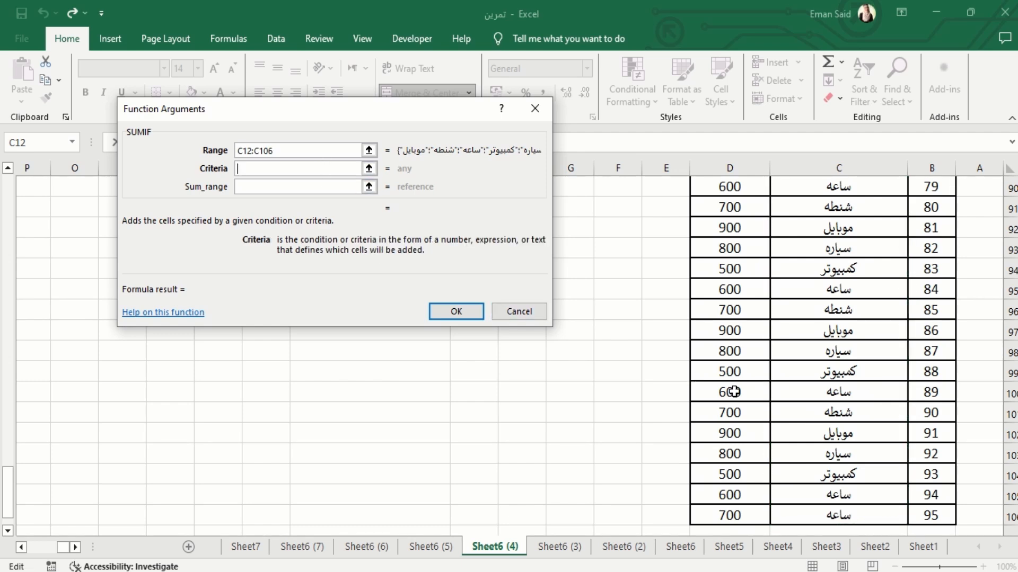
pyautogui.scroll(1, 705, 331)
pyautogui.scroll(20, 705, 331)
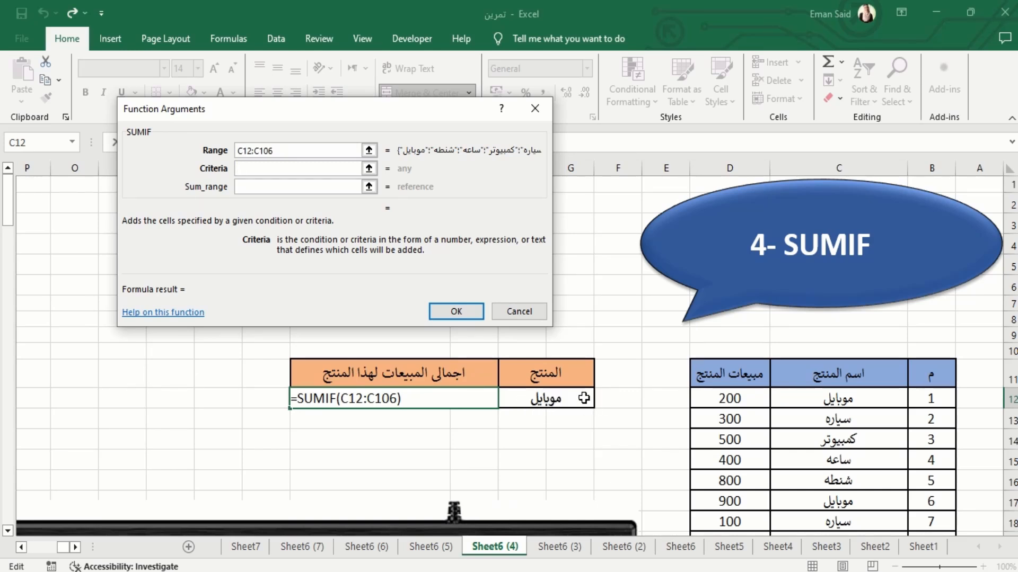
pyautogui.click(544, 400)
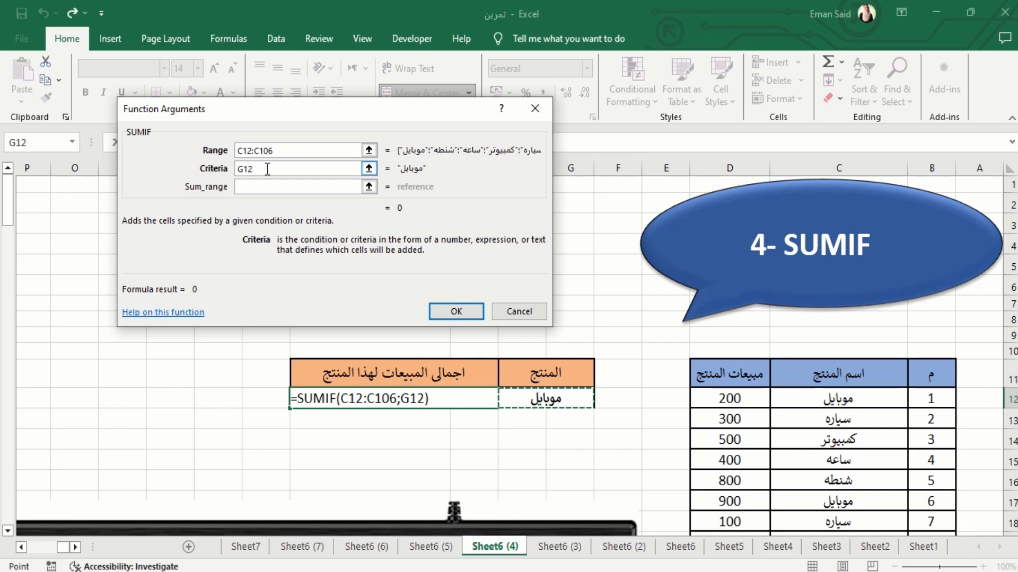
# Set the SUMIF sum range to the product sales D12:D106 and enter the formula in I12
pyautogui.click(271, 191)
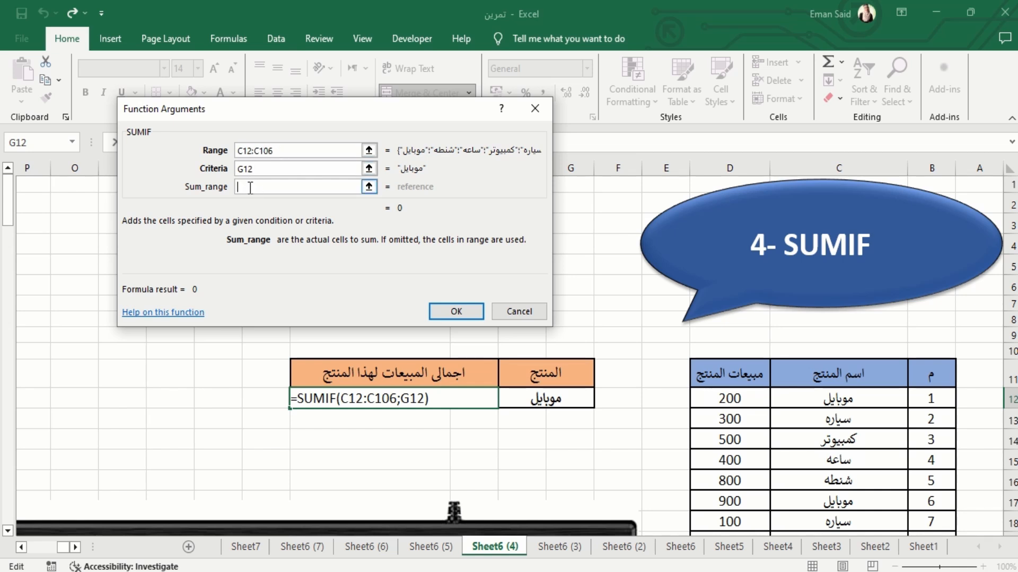
pyautogui.click(751, 399)
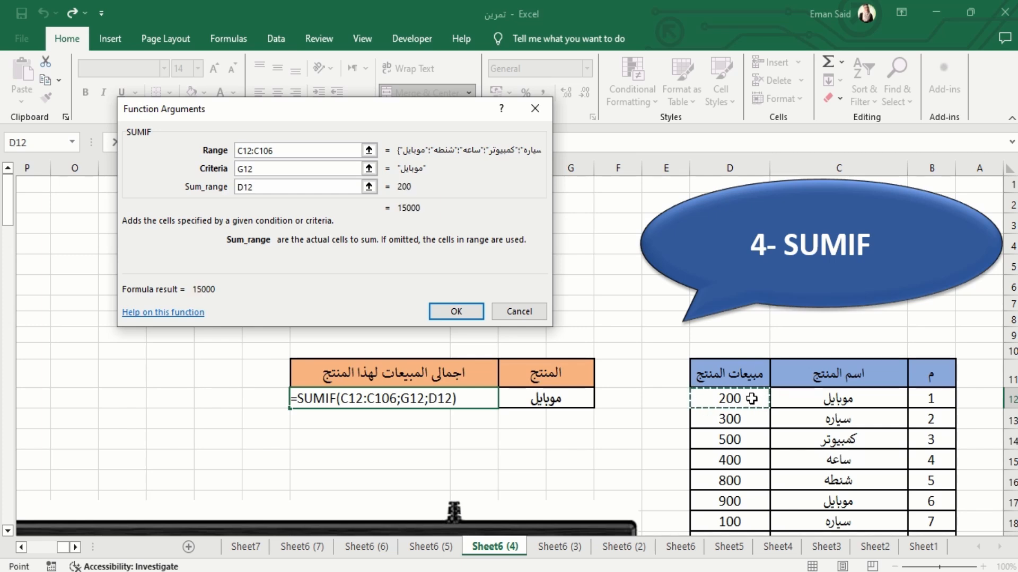
pyautogui.hotkey('ctrl', 'shift', 'Down')
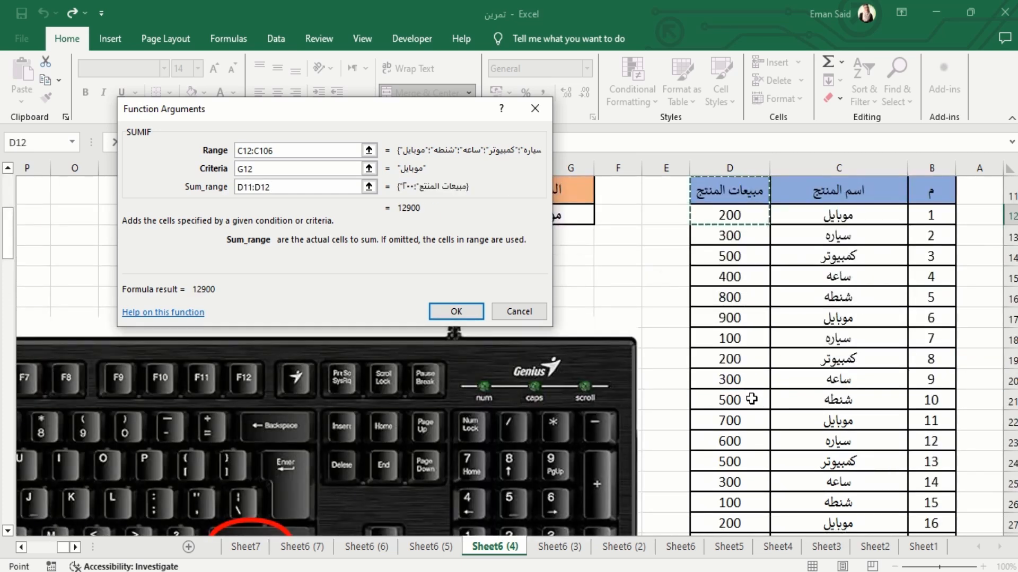
pyautogui.scroll(20, 738, 218)
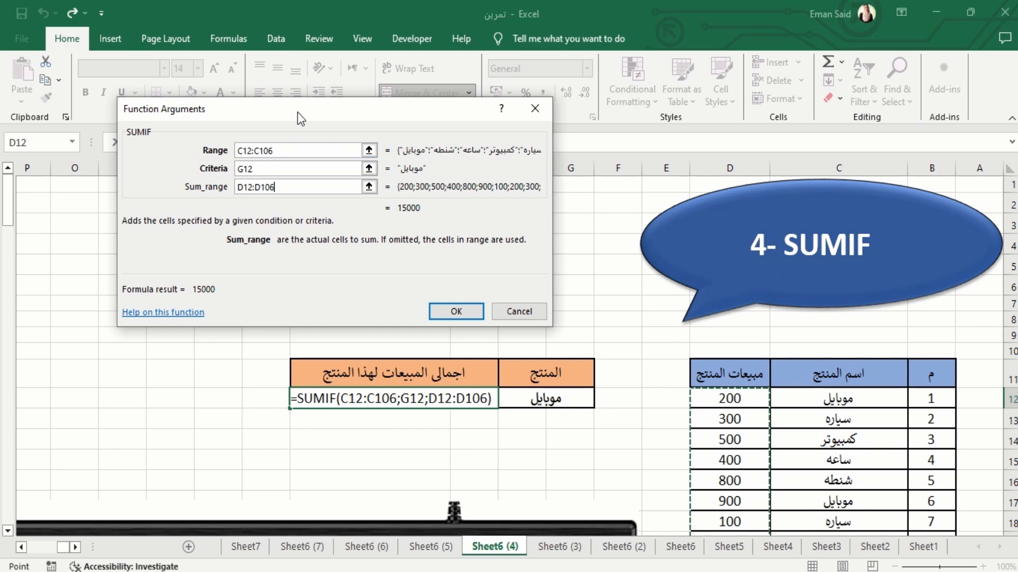
pyautogui.moveTo(295, 110); pyautogui.dragTo(260, 124)
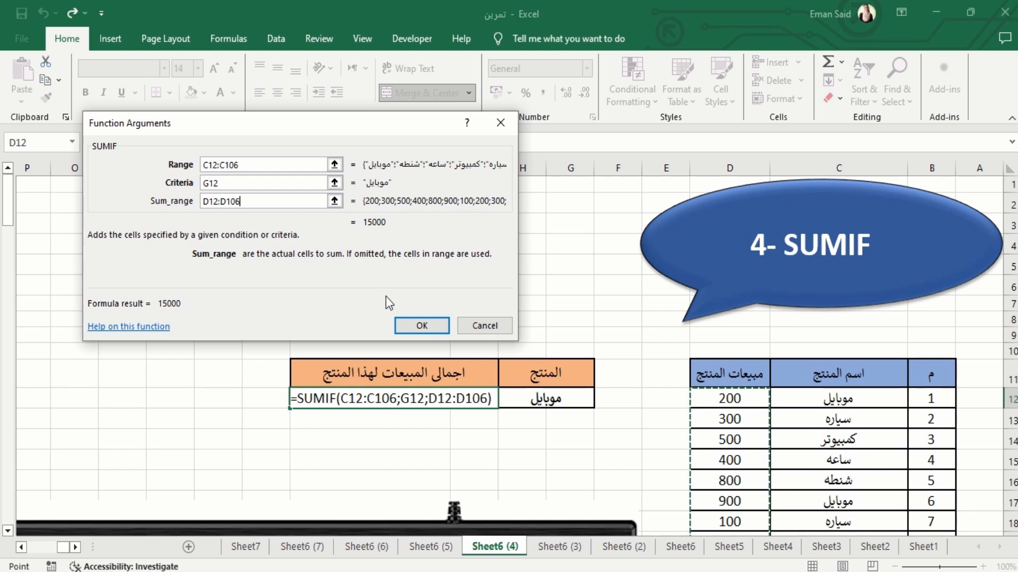
pyautogui.click(420, 327)
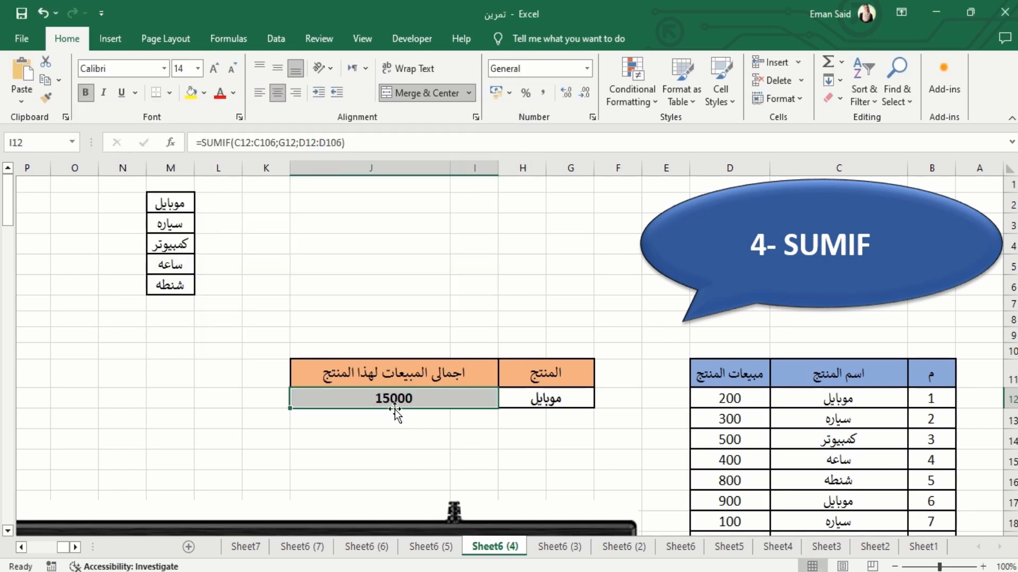
# Change the product in cell G12 to كمبيوتر and then to ساعه to recalculate the total sales
pyautogui.scroll(-1, 826, 442)
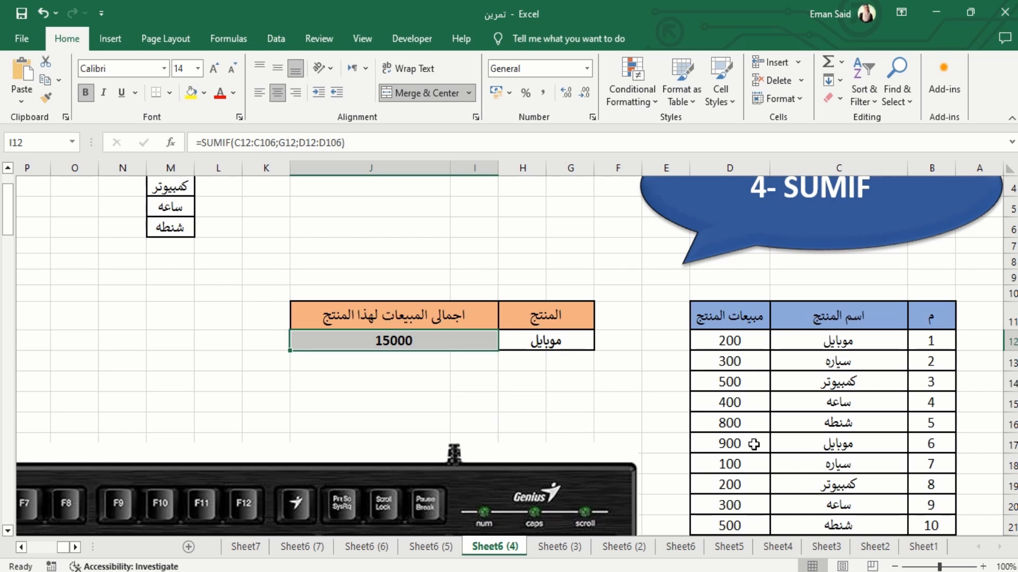
pyautogui.scroll(1, 636, 424)
pyautogui.click(525, 402)
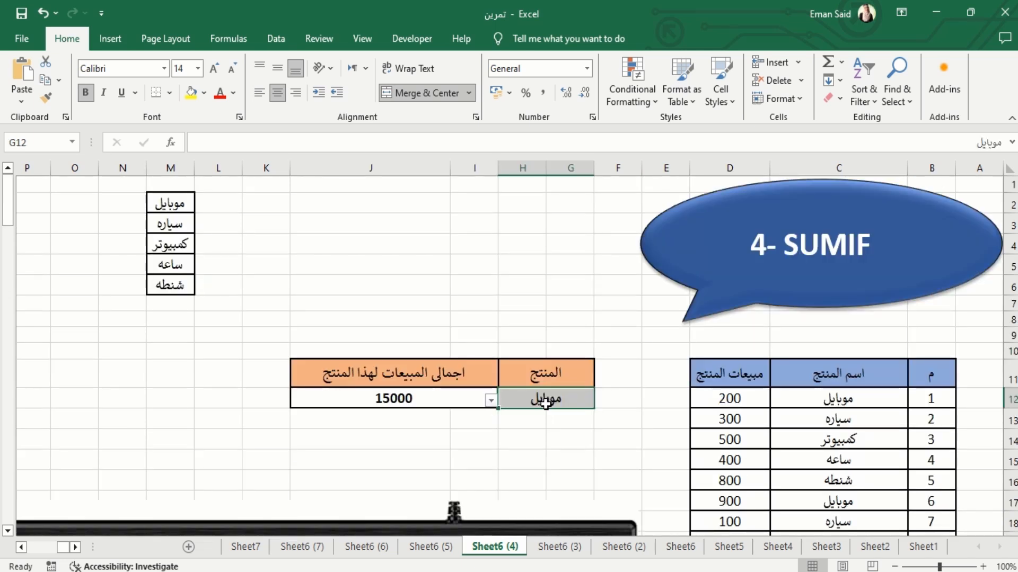
pyautogui.click(491, 401)
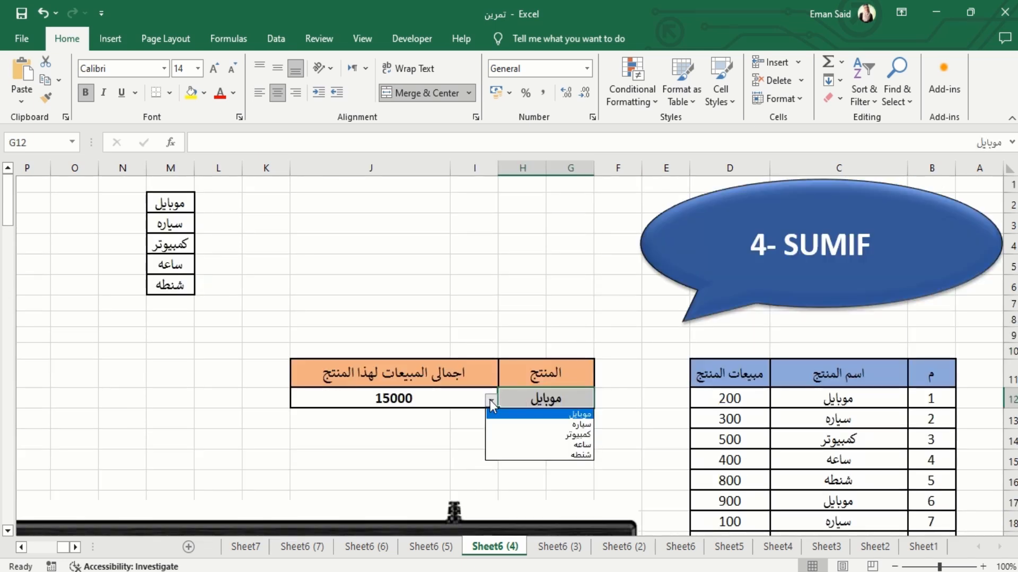
pyautogui.click(554, 436)
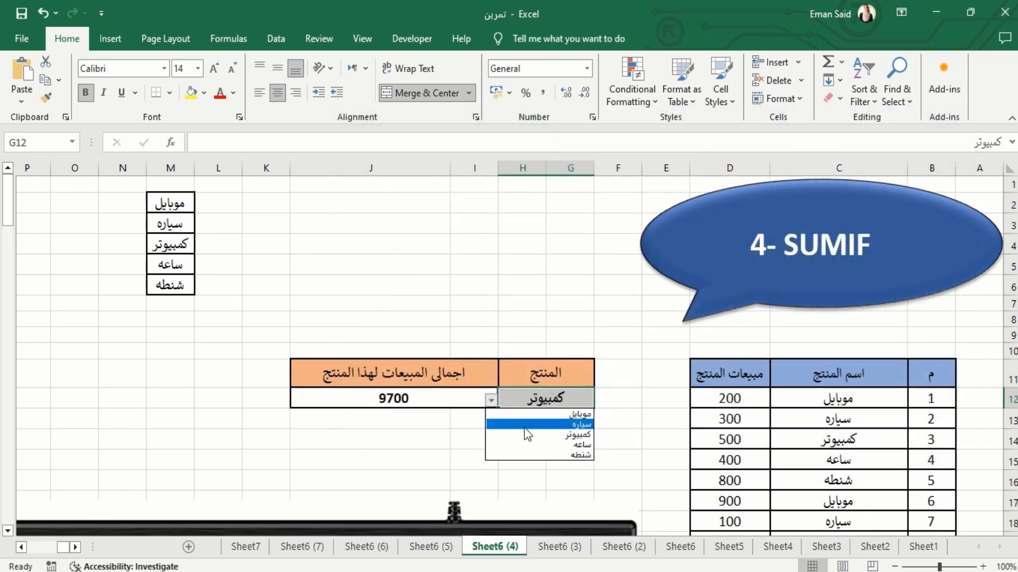
pyautogui.click(541, 435)
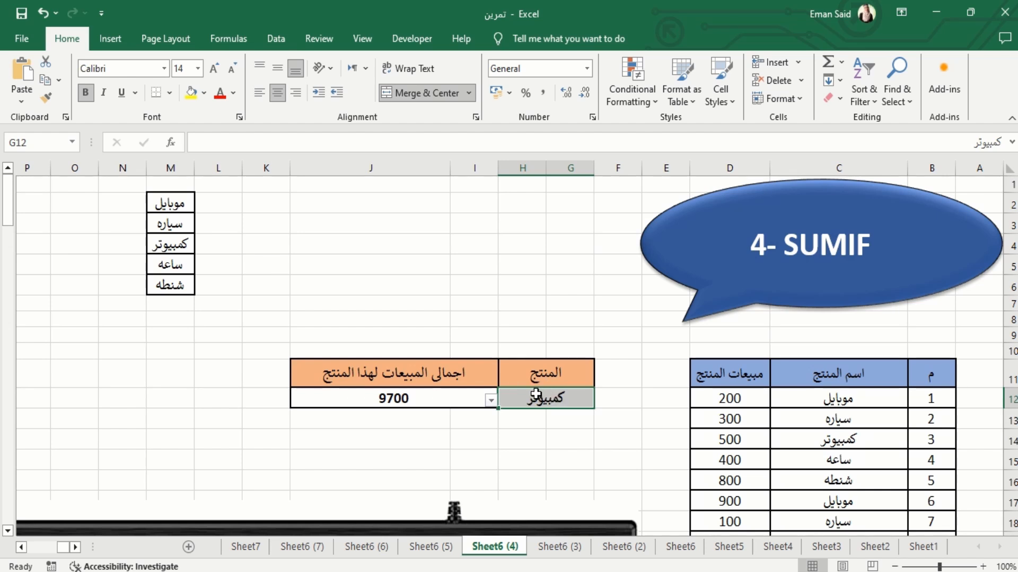
pyautogui.click(491, 402)
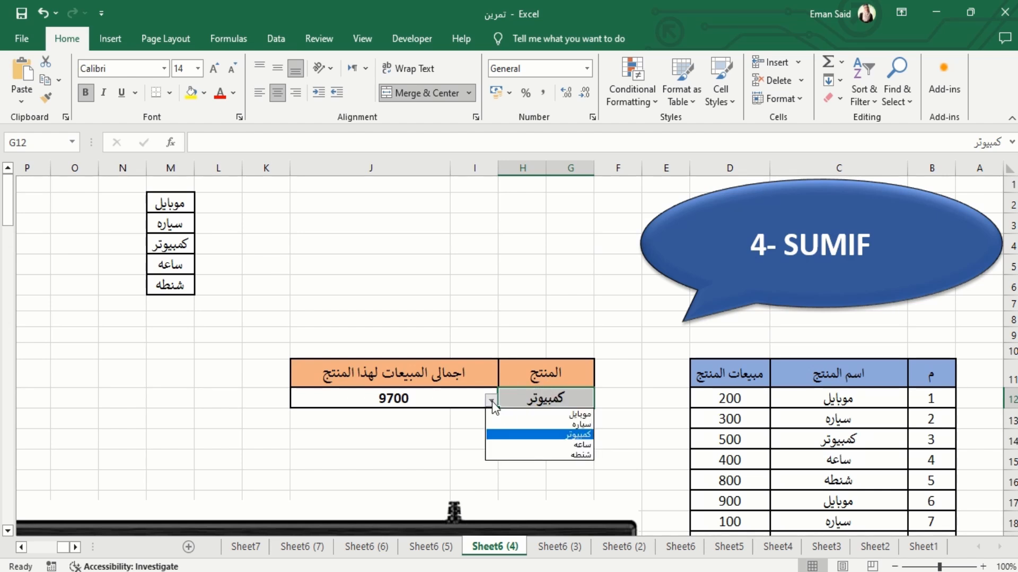
pyautogui.click(548, 443)
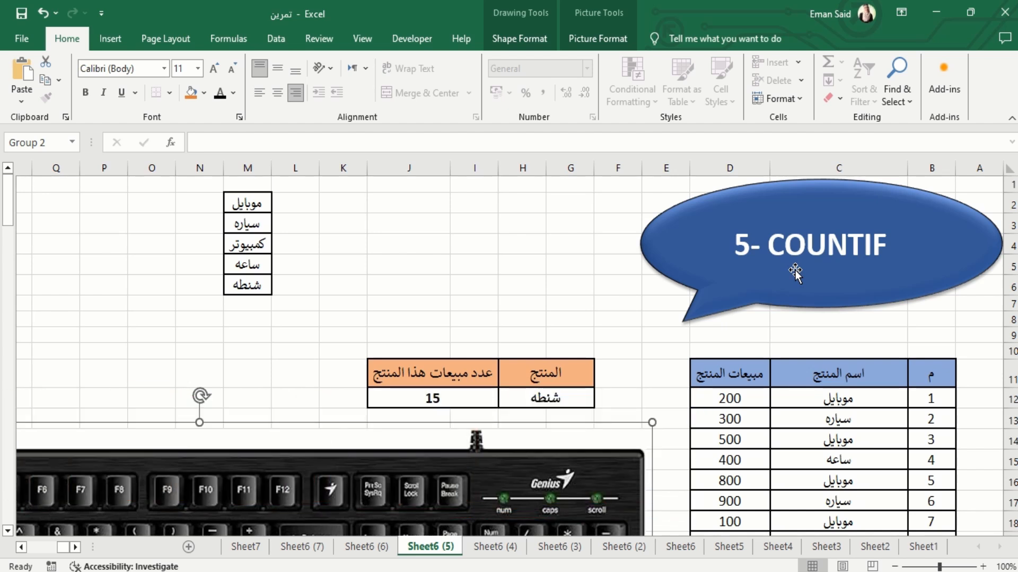
# Clear the product sales count in cell I12 on Sheet6 (5)
pyautogui.press('Escape')
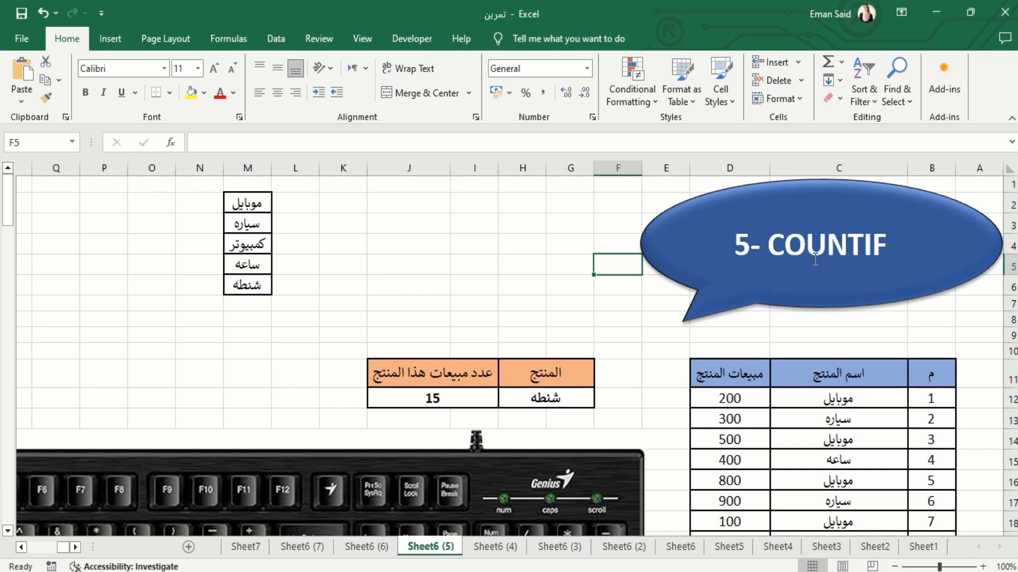
pyautogui.click(461, 396)
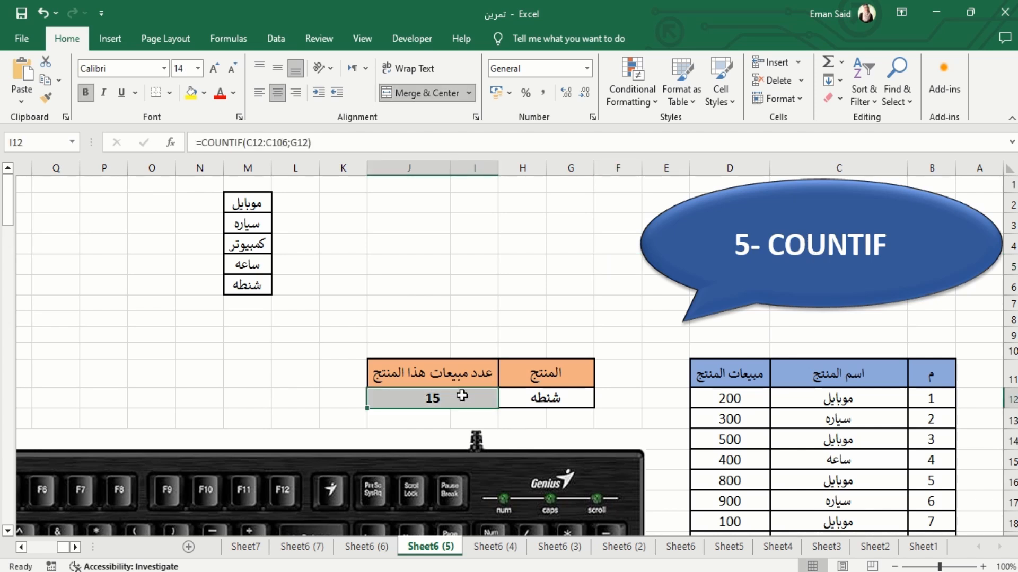
pyautogui.press('Delete')
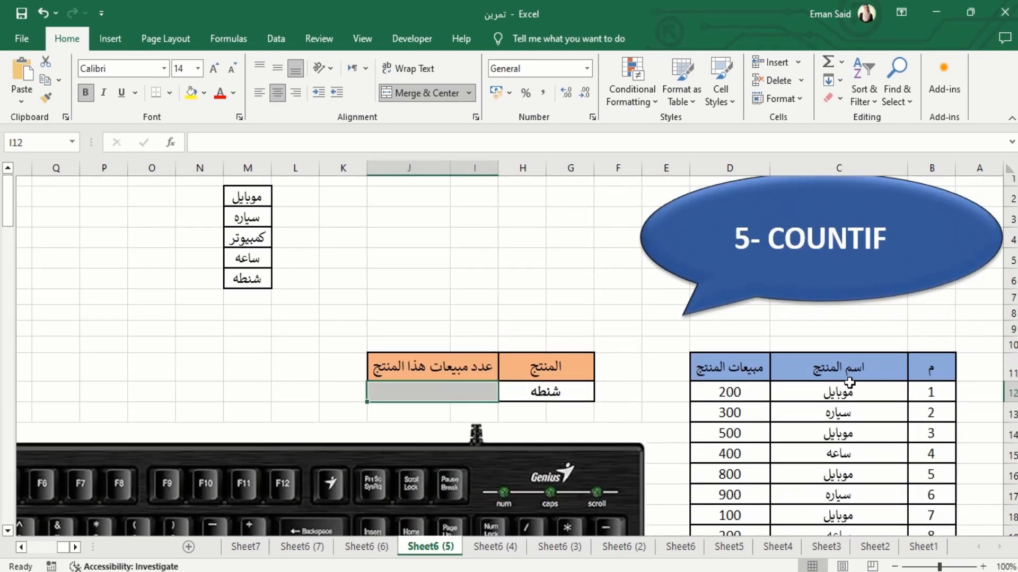
# Start a COUNTIF function in the sales count cell I12 and open its function arguments
pyautogui.scroll(-3, 858, 418)
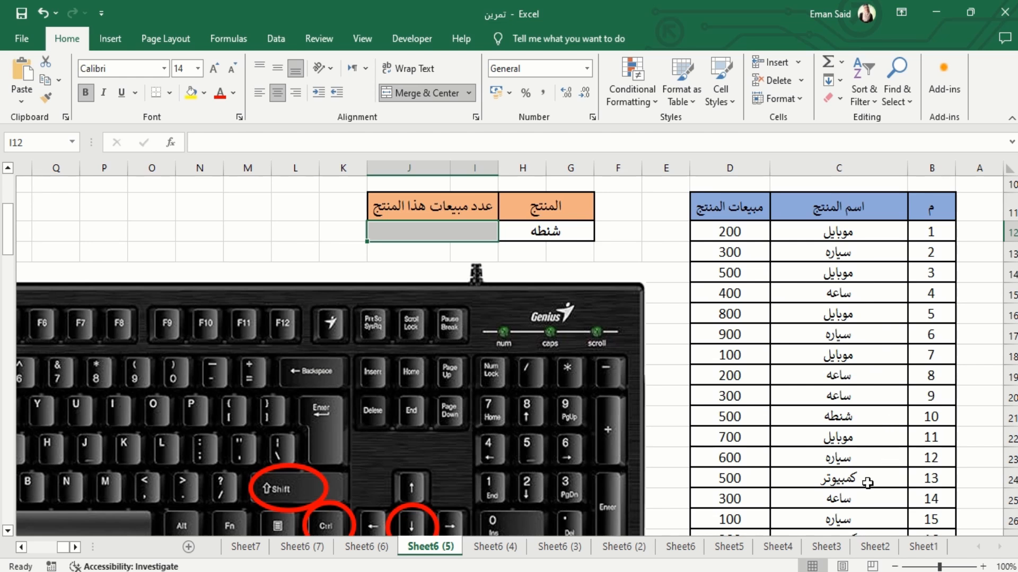
pyautogui.scroll(3, 539, 212)
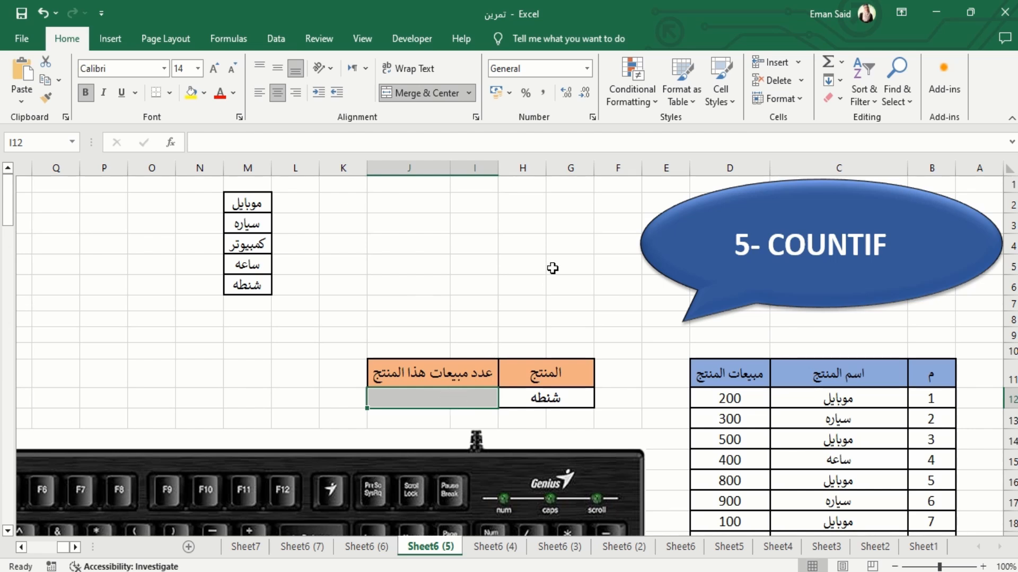
pyautogui.write('=cou')
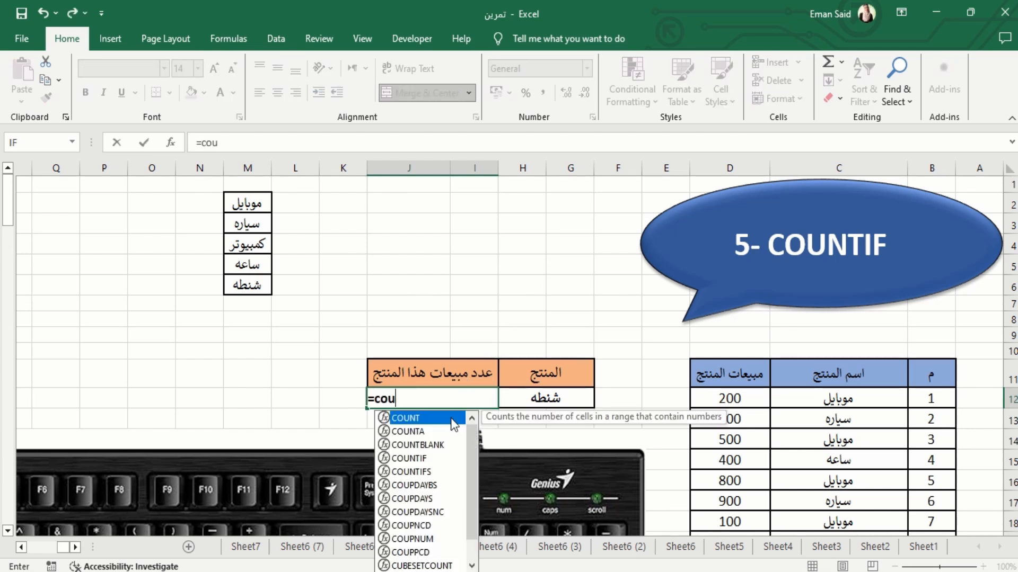
pyautogui.doubleClick(409, 459)
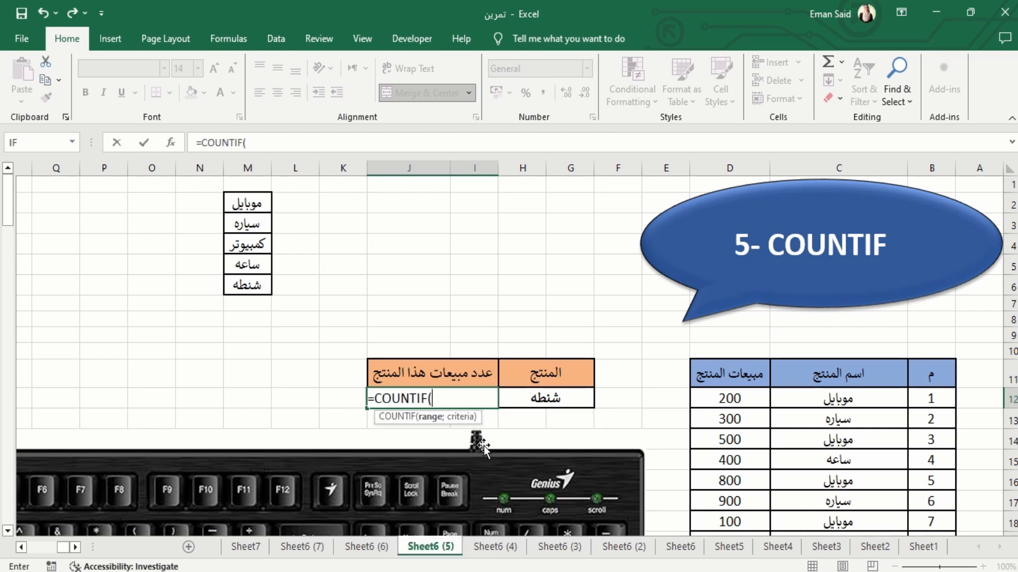
pyautogui.click(171, 144)
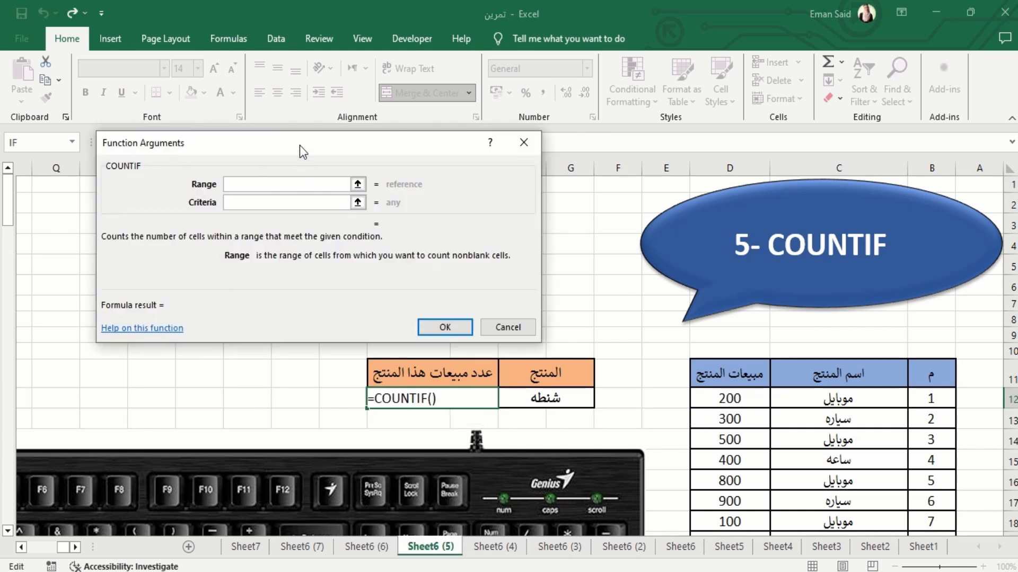
pyautogui.moveTo(300, 147); pyautogui.dragTo(243, 132)
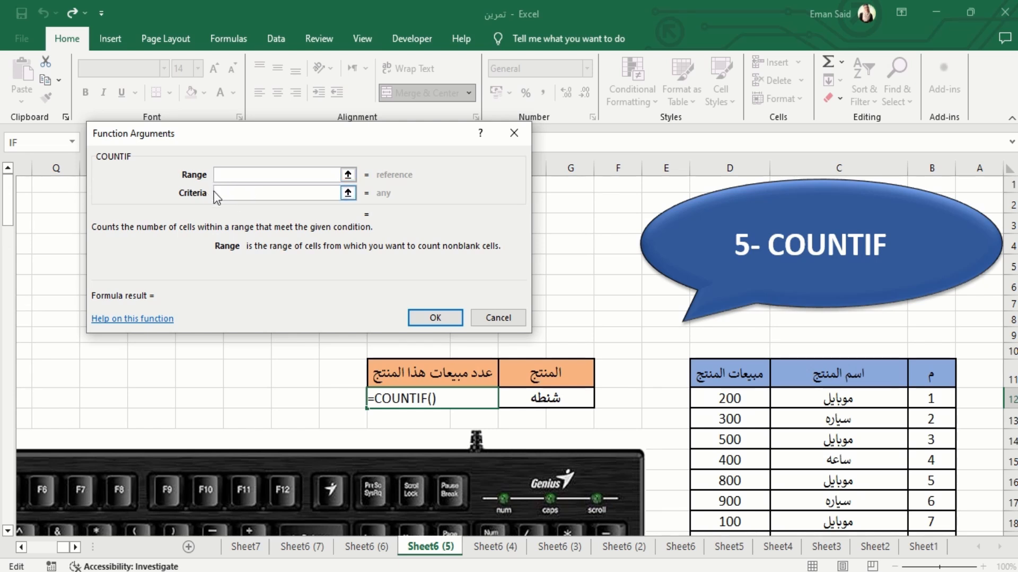
# Set the COUNTIF range to the product names C12:C106 and the criteria to G12, and enter the formula in I12
pyautogui.click(851, 396)
pyautogui.scroll(-4, 636, 371)
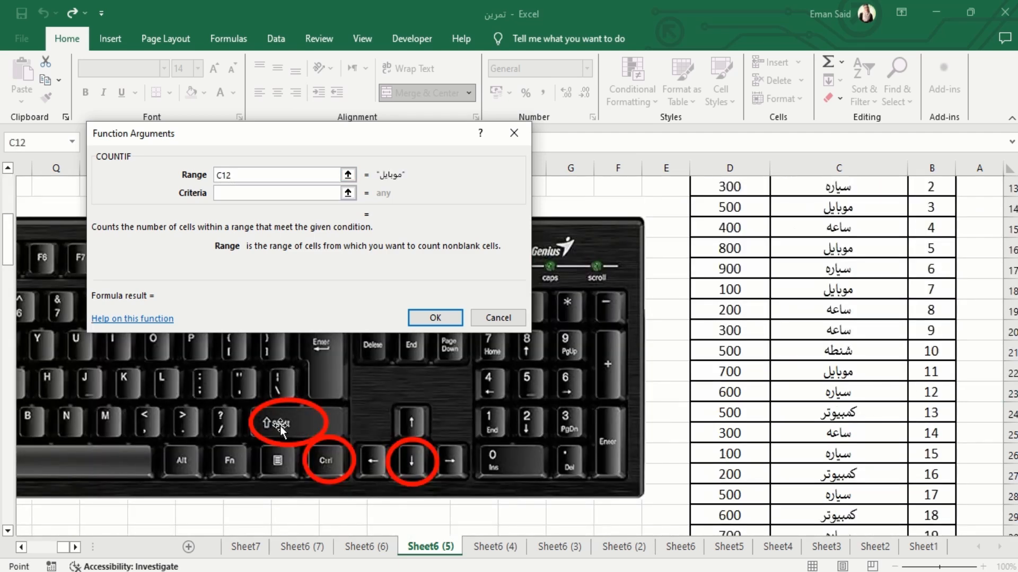
pyautogui.hotkey('ctrl', 'shift', 'Down')
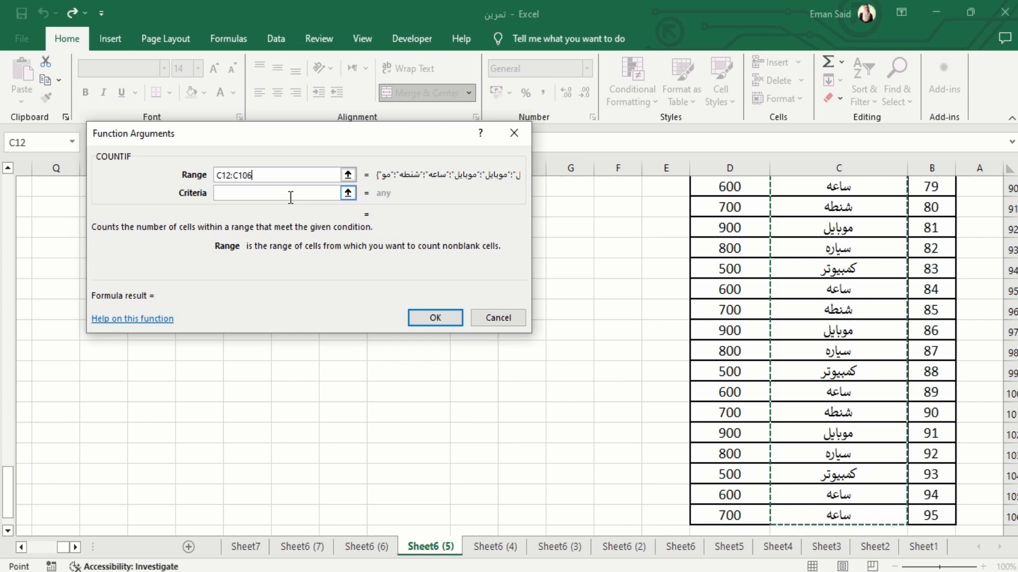
pyautogui.press('Tab')
pyautogui.scroll(15, 631, 326)
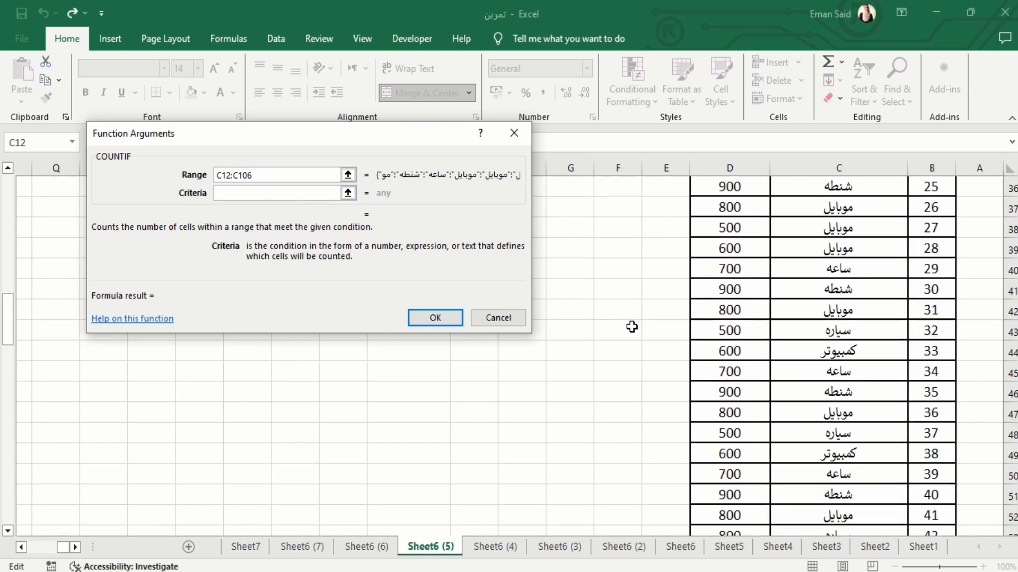
pyautogui.scroll(5, 630, 326)
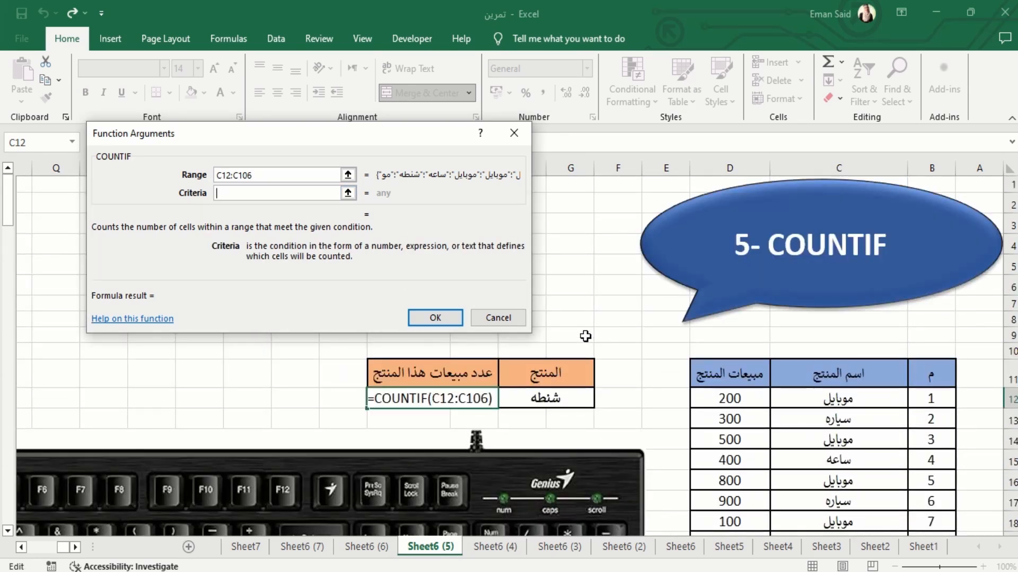
pyautogui.click(562, 398)
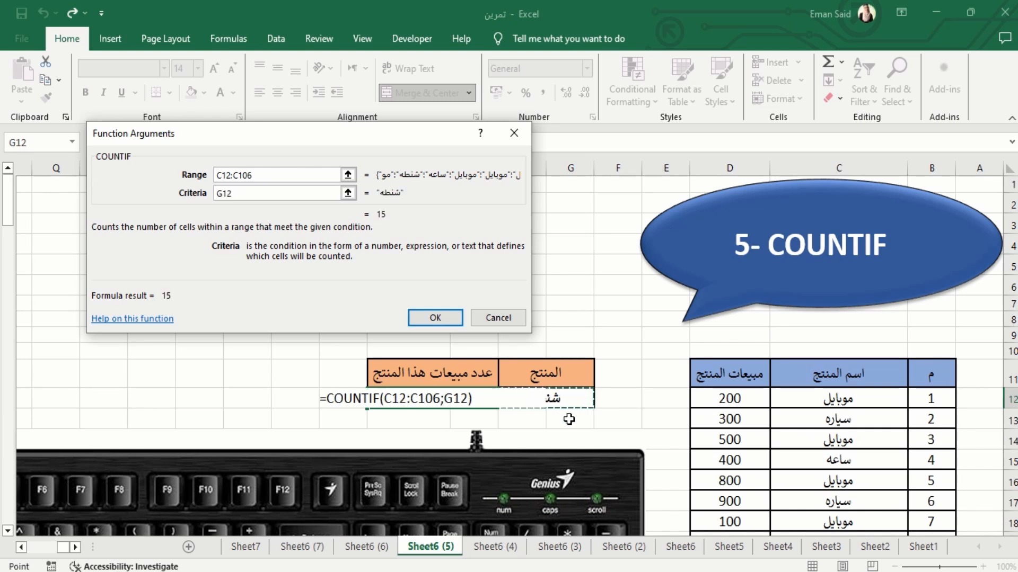
pyautogui.click(436, 318)
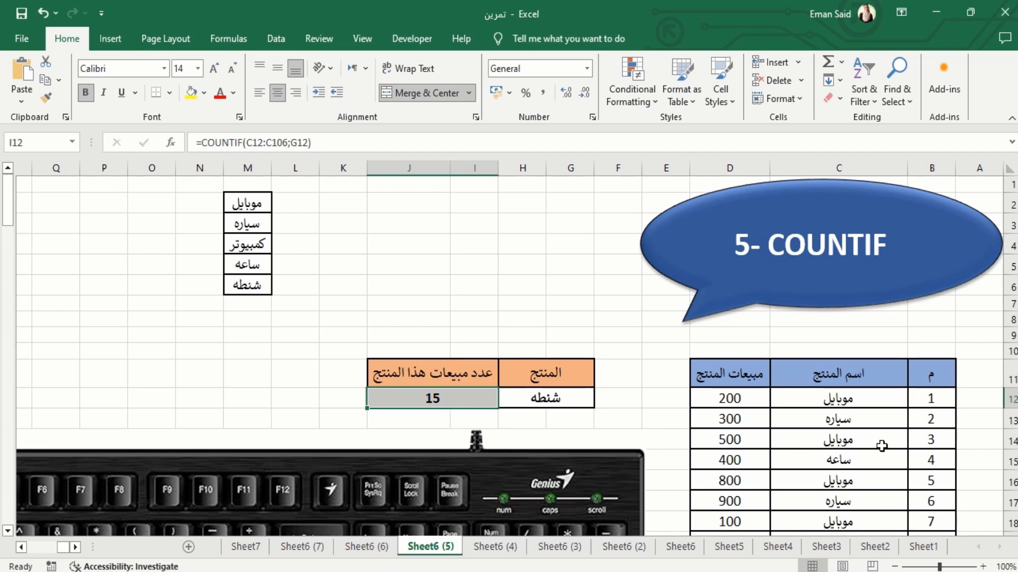
# Pick another product from the list in cell G12 on Sheet6 (5) to recount its sales
pyautogui.scroll(-4, 891, 424)
pyautogui.scroll(-5, 812, 263)
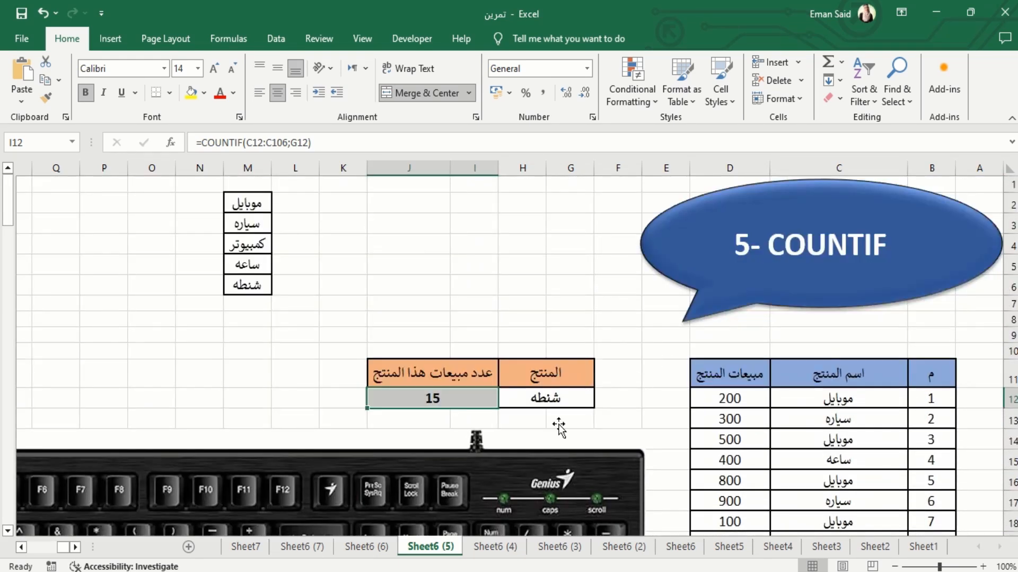
pyautogui.click(506, 401)
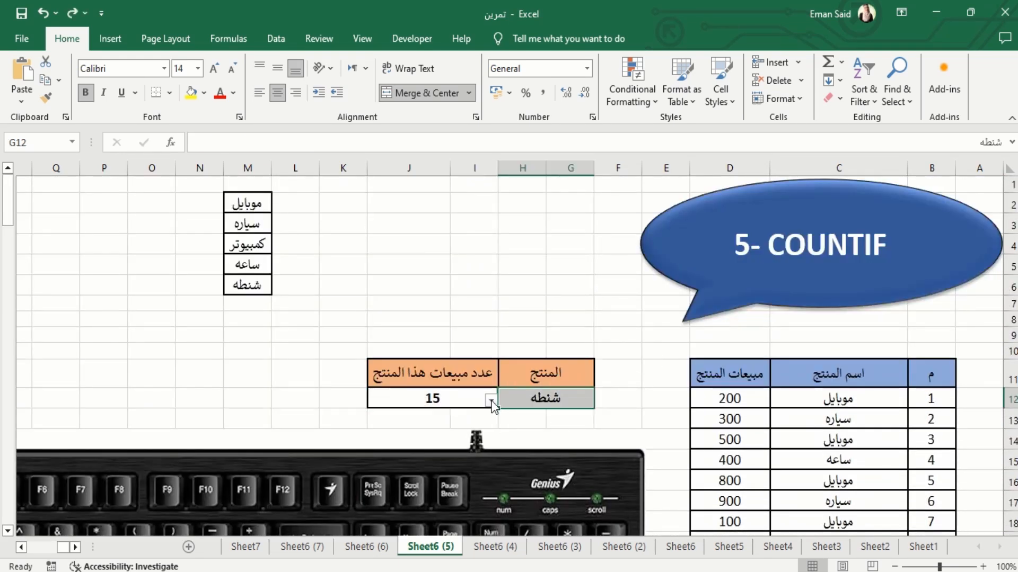
pyautogui.click(491, 400)
pyautogui.click(551, 435)
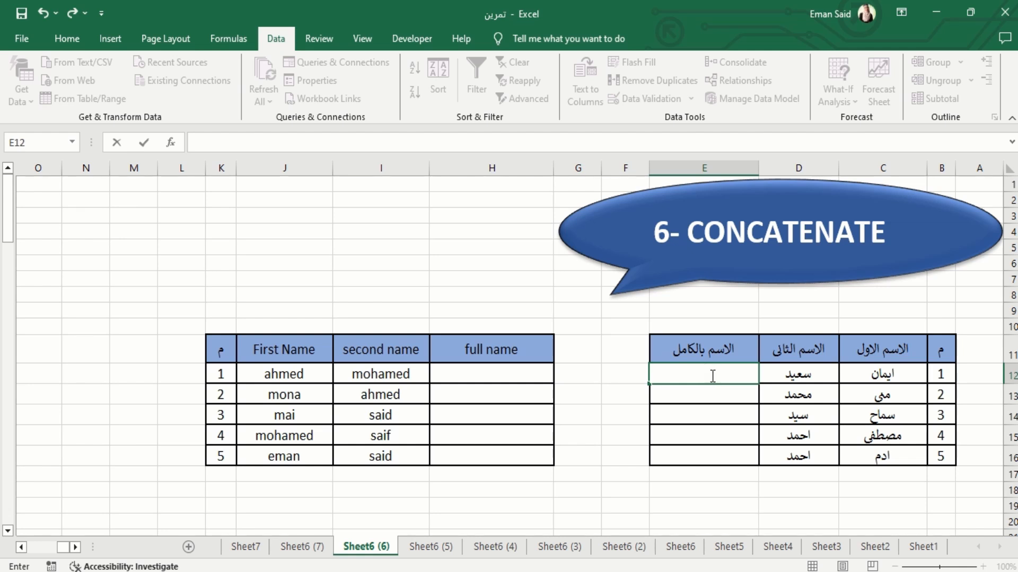
# Enter the first person's full name in E12 on Sheet6 (6) and Flash Fill the rest of the full name column
pyautogui.write('ايمان سعيد')
pyautogui.click(267, 41)
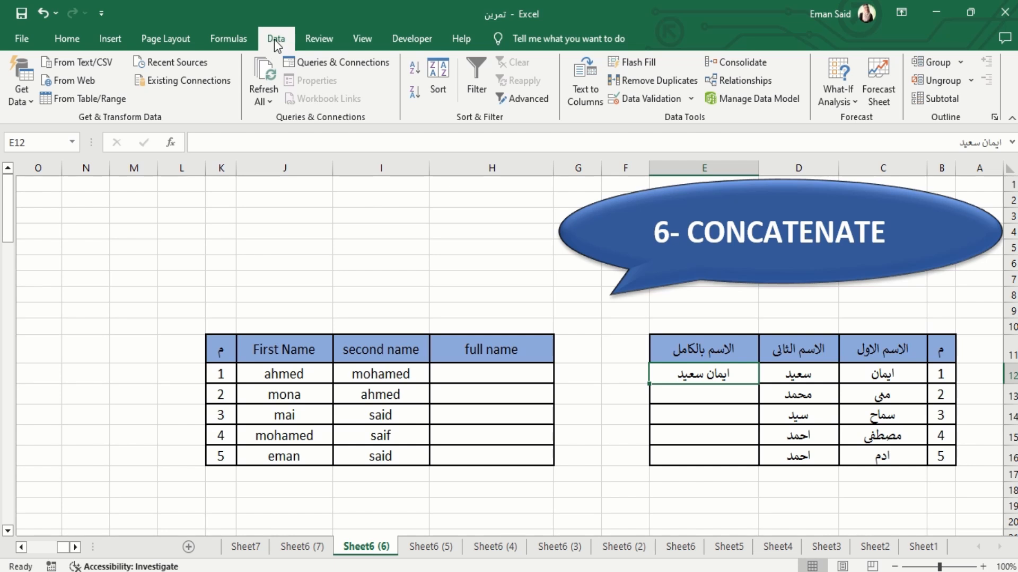
pyautogui.click(639, 62)
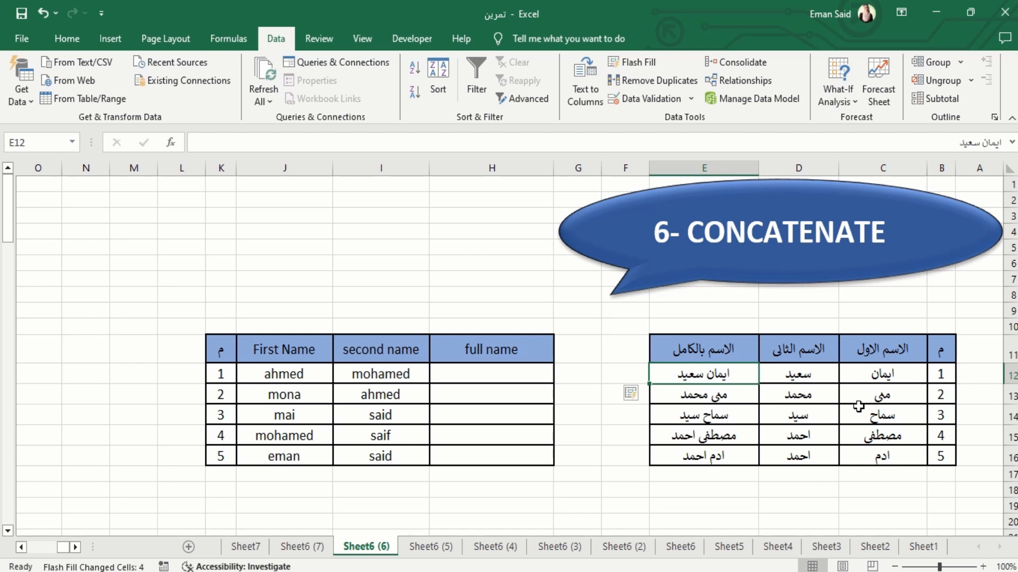
pyautogui.click(692, 412)
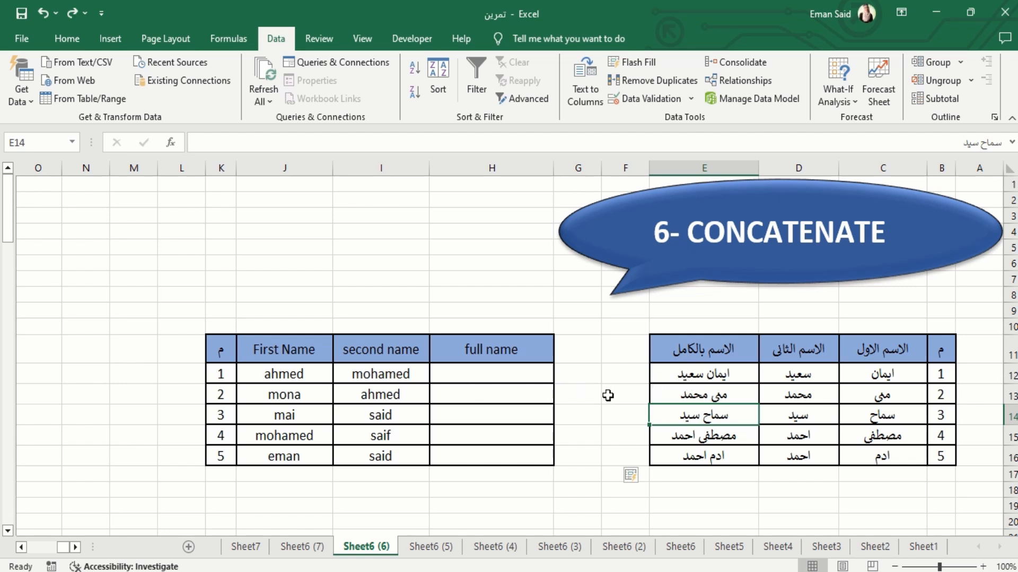
pyautogui.click(495, 259)
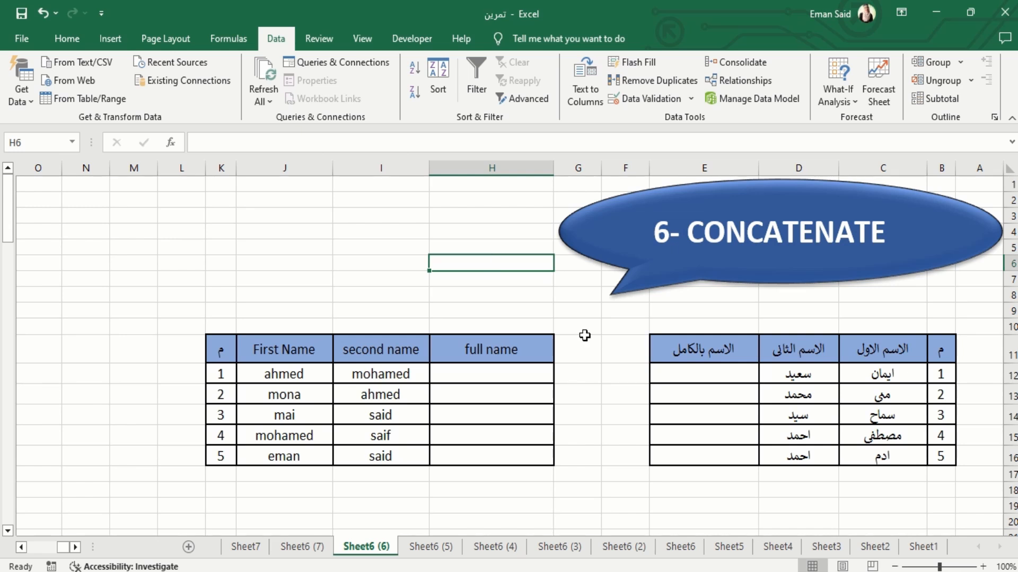
pyautogui.click(742, 374)
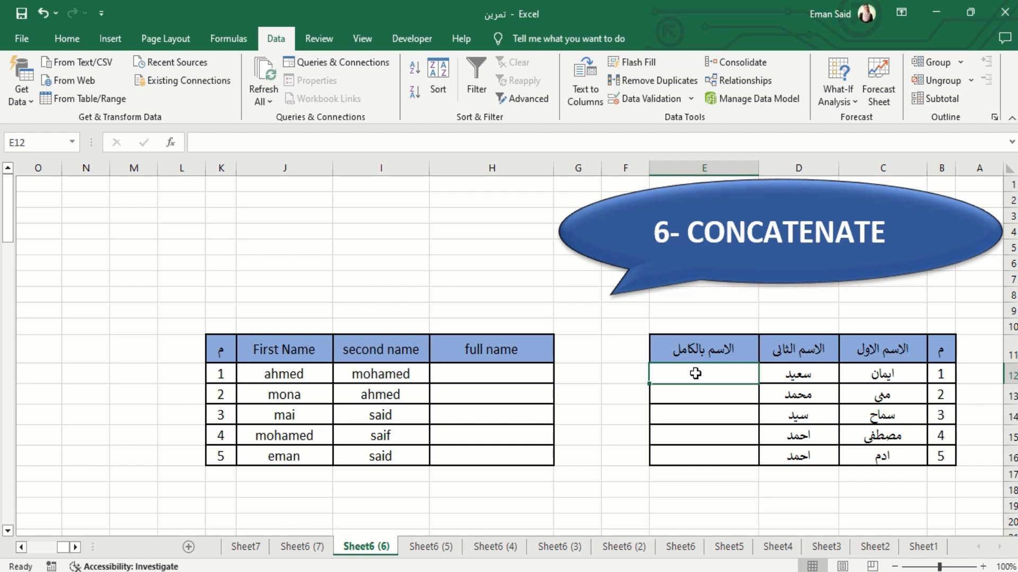
pyautogui.click(490, 231)
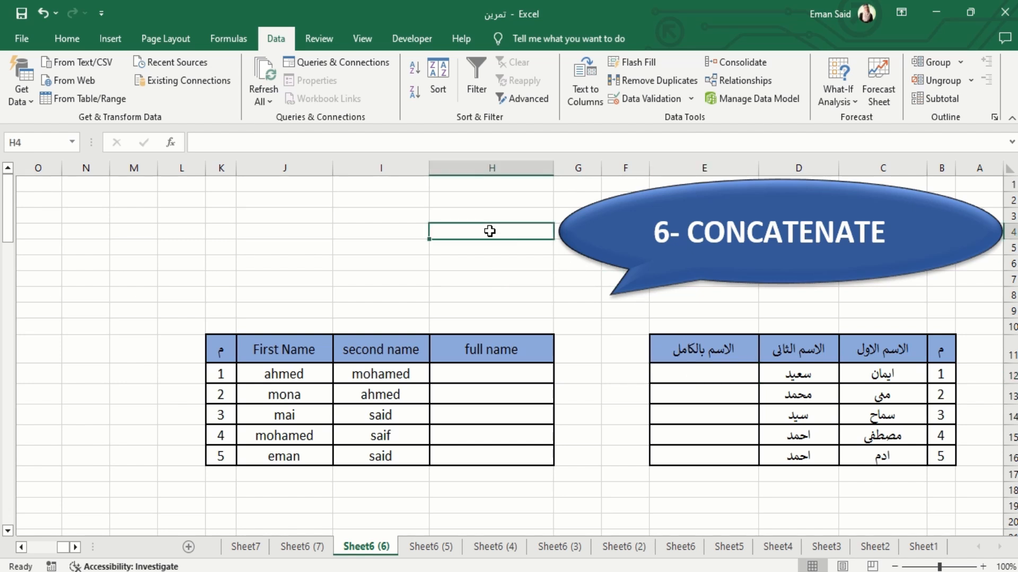
pyautogui.click(795, 371)
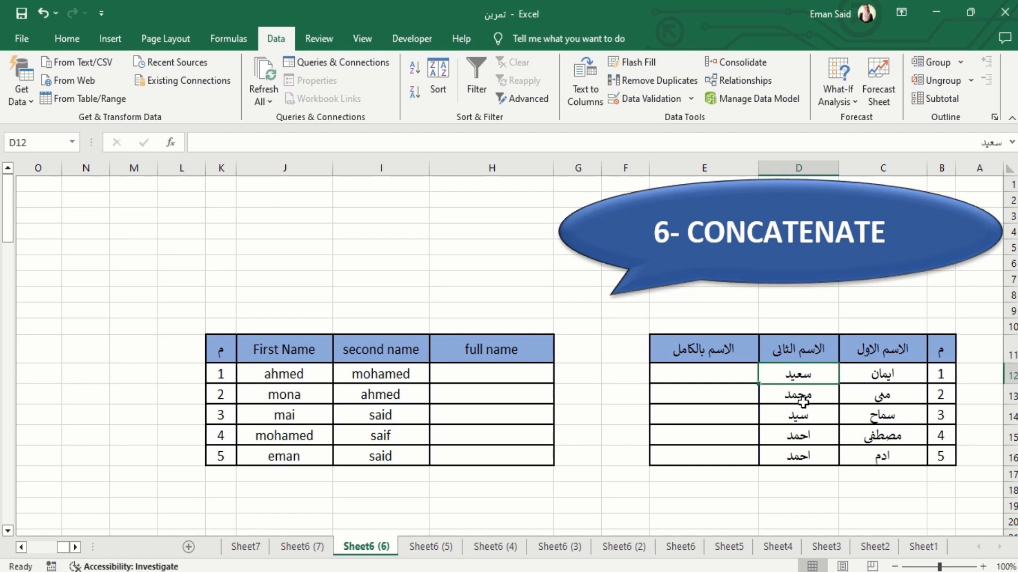
# Start a CONCATENATE function in E12 and open its function arguments clear of the name table
pyautogui.click(690, 372)
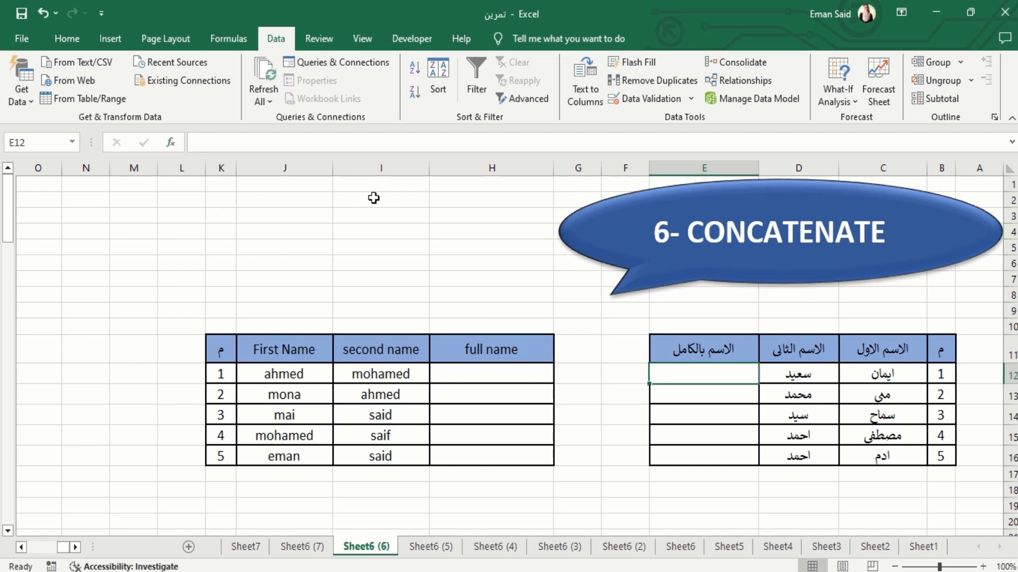
pyautogui.write('=')
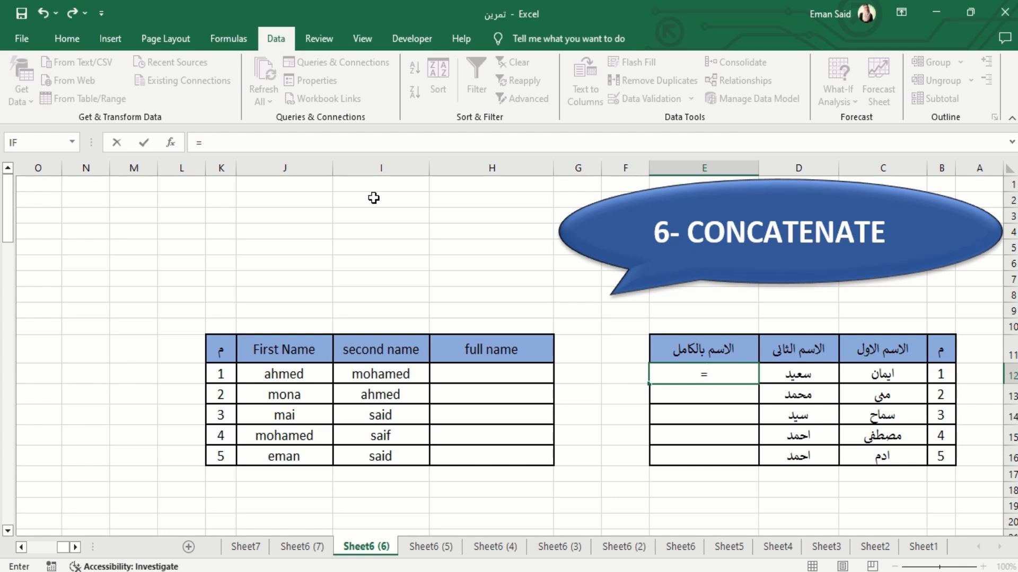
pyautogui.write('con')
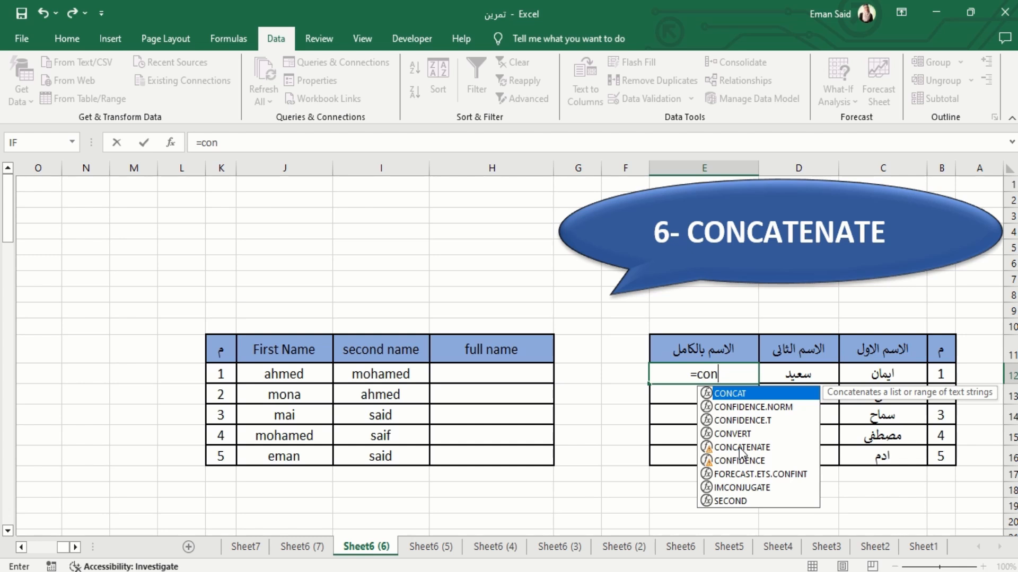
pyautogui.doubleClick(739, 447)
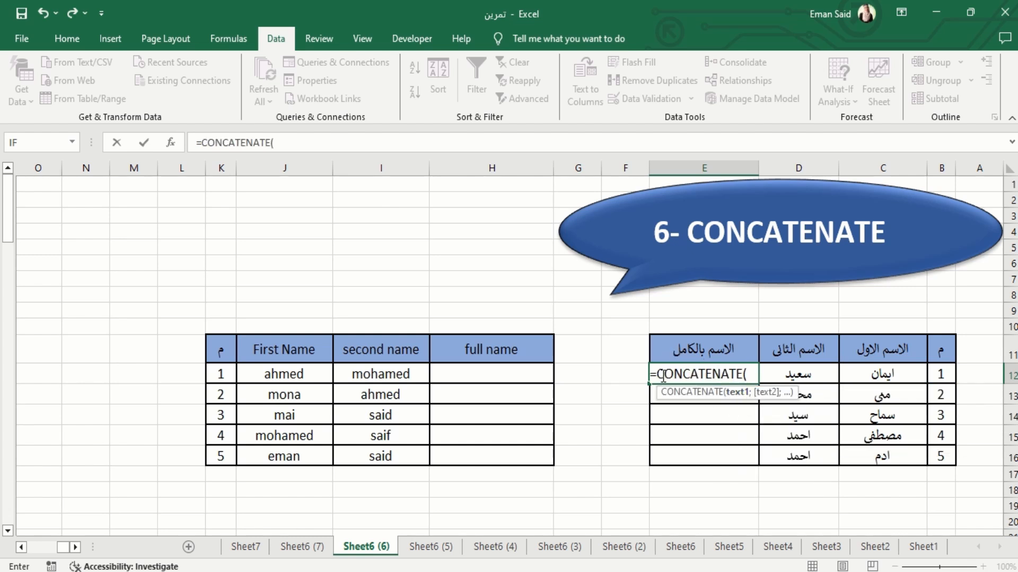
pyautogui.click(170, 143)
pyautogui.moveTo(238, 110); pyautogui.dragTo(219, 260)
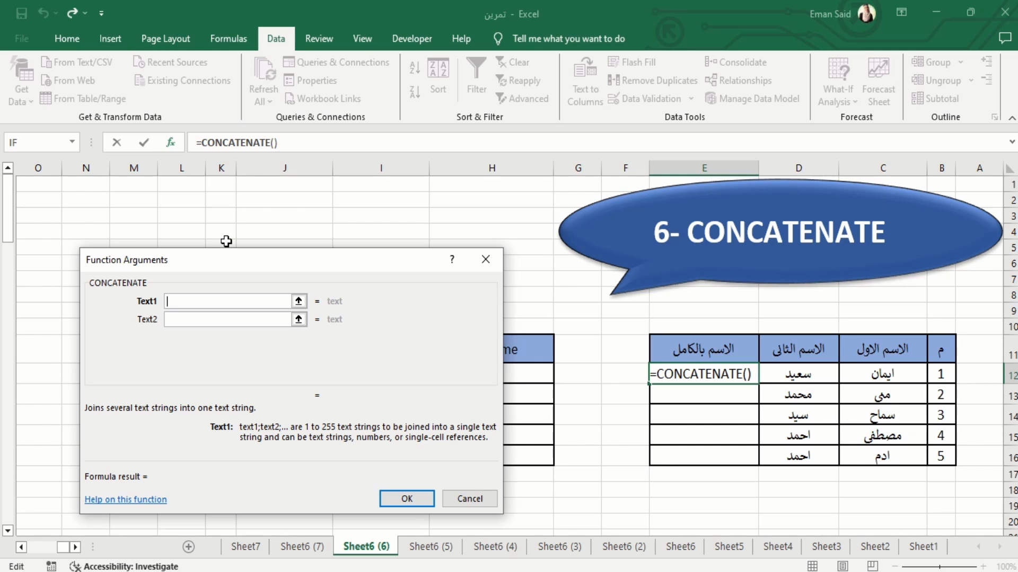
# Try joining C12 and D12 without a separator in the E12 CONCATENATE formula, and clear the cell
pyautogui.click(214, 320)
pyautogui.click(199, 300)
pyautogui.click(195, 319)
pyautogui.click(195, 300)
pyautogui.click(872, 377)
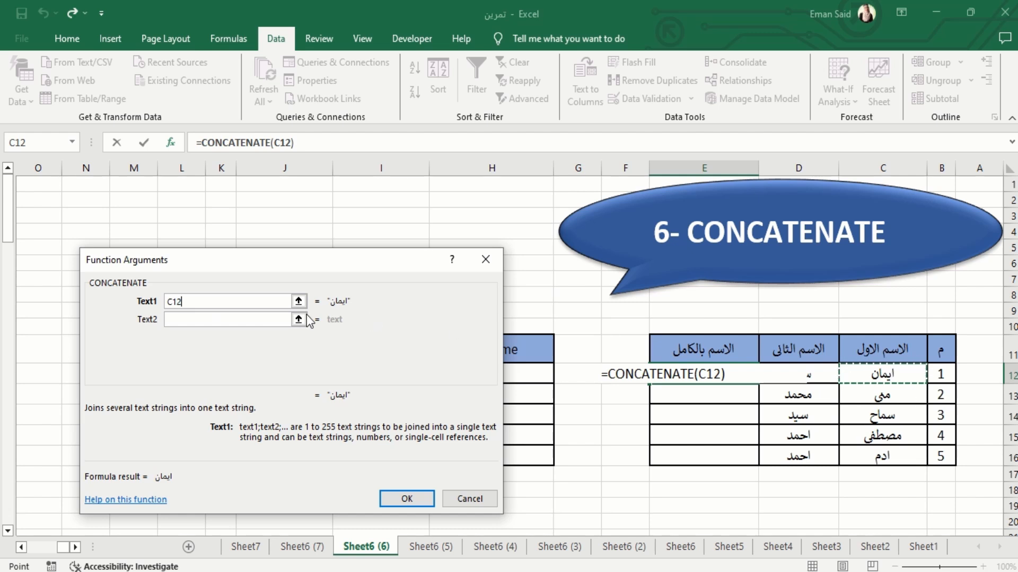
pyautogui.click(180, 318)
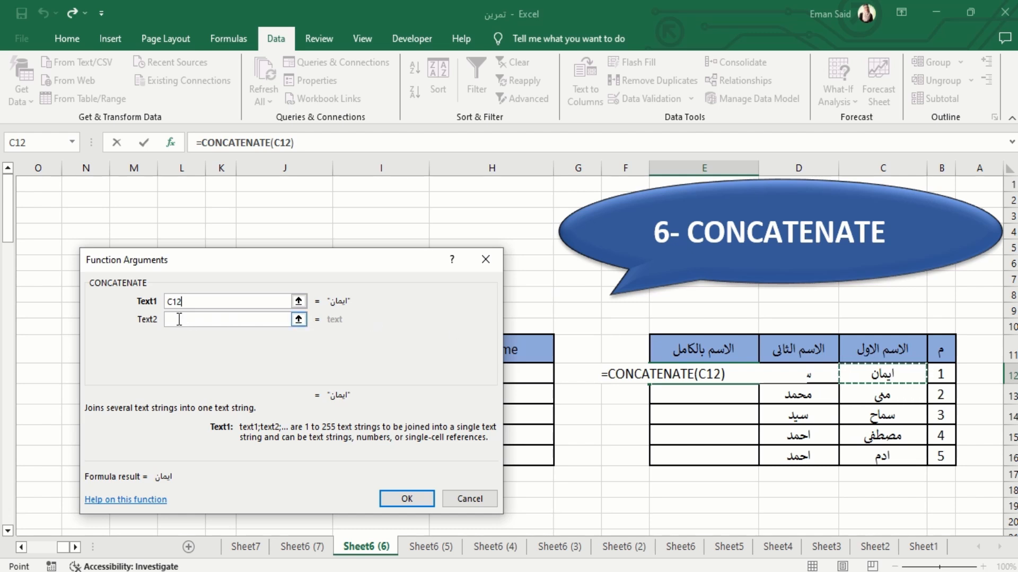
pyautogui.click(821, 378)
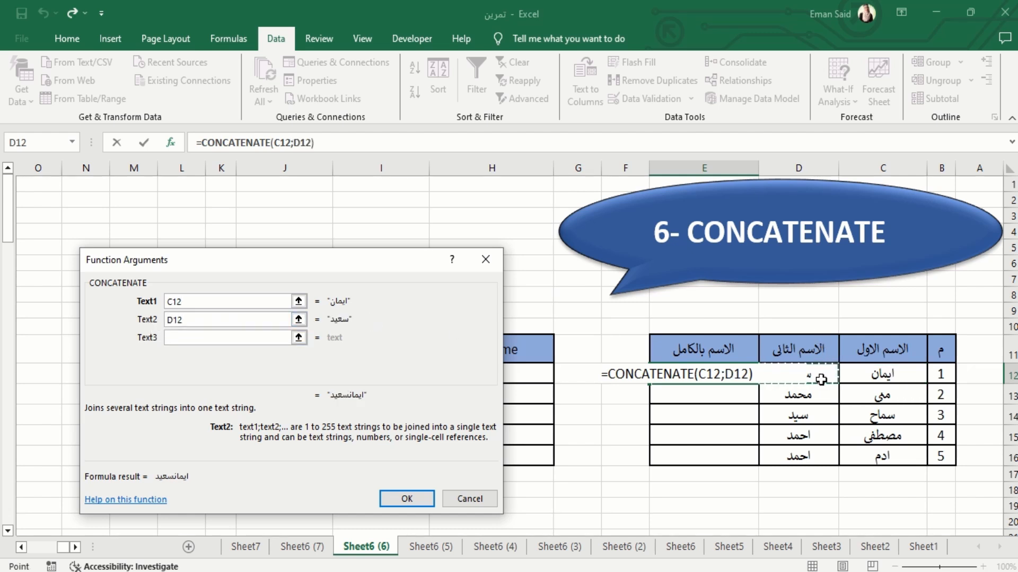
pyautogui.click(192, 339)
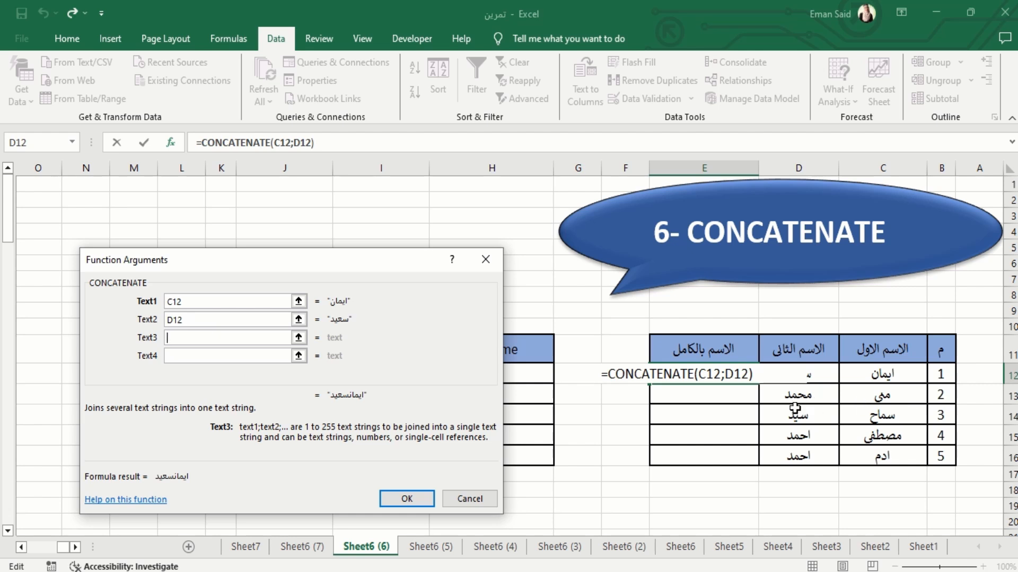
pyautogui.click(424, 501)
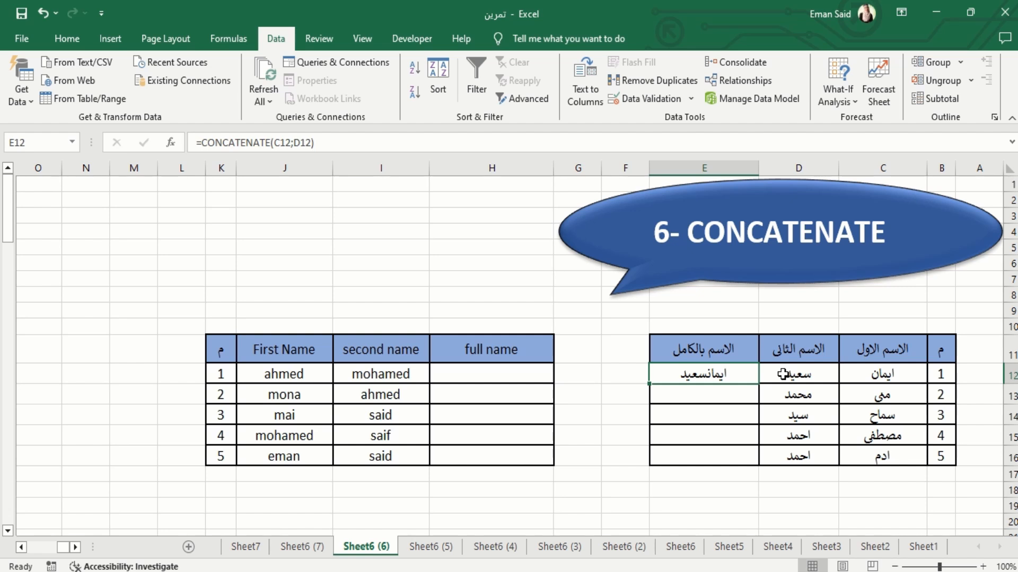
pyautogui.press('Delete')
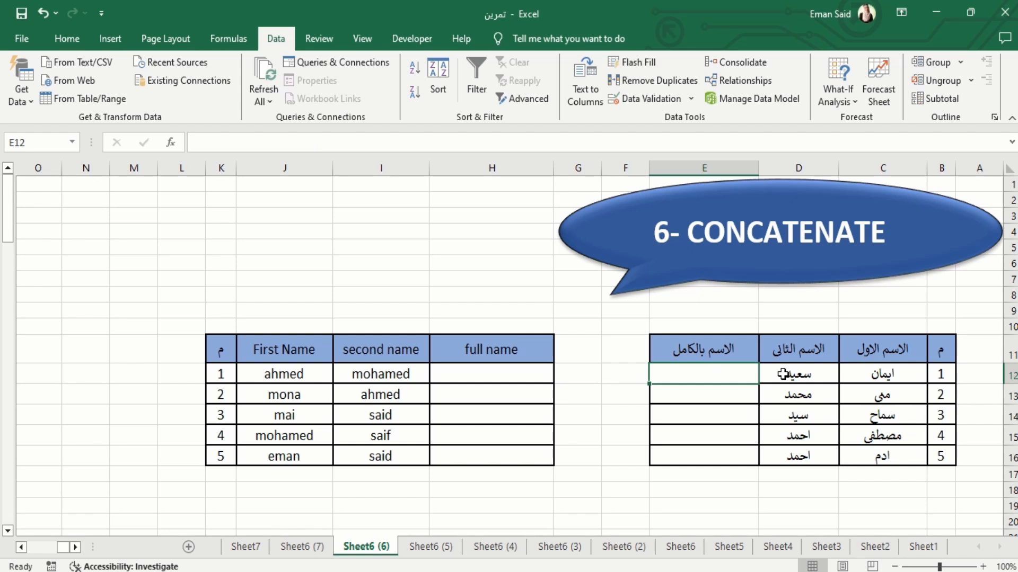
# Build a CONCATENATE formula in E12 joining C12, a space " " and D12, and fill it down to E16
pyautogui.write('=conc')
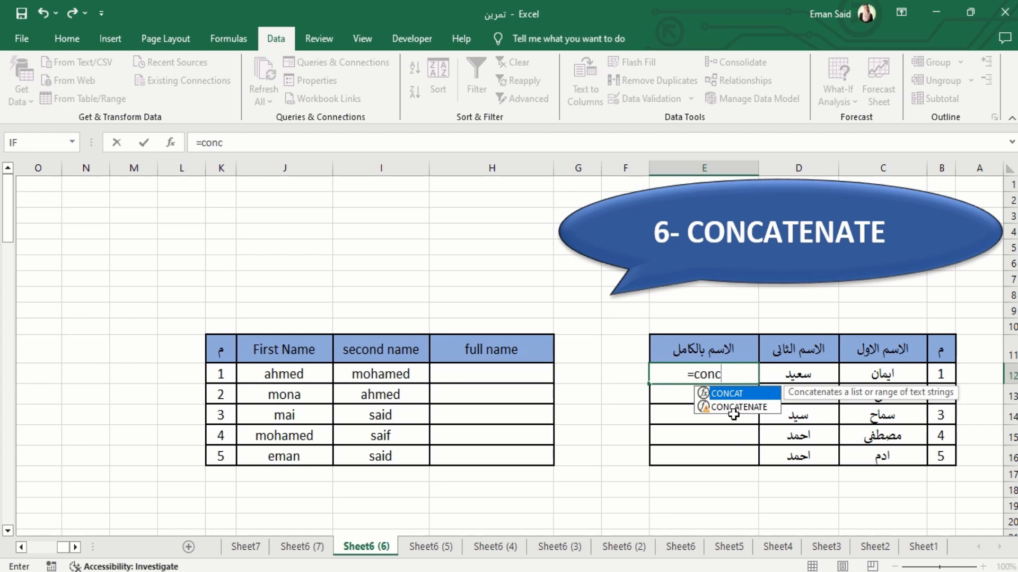
pyautogui.doubleClick(741, 407)
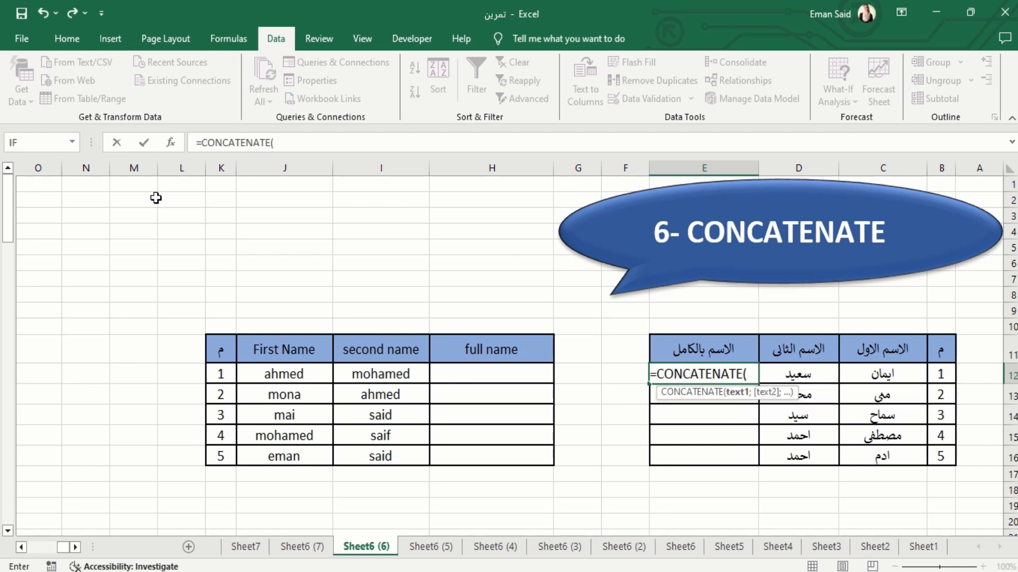
pyautogui.click(171, 141)
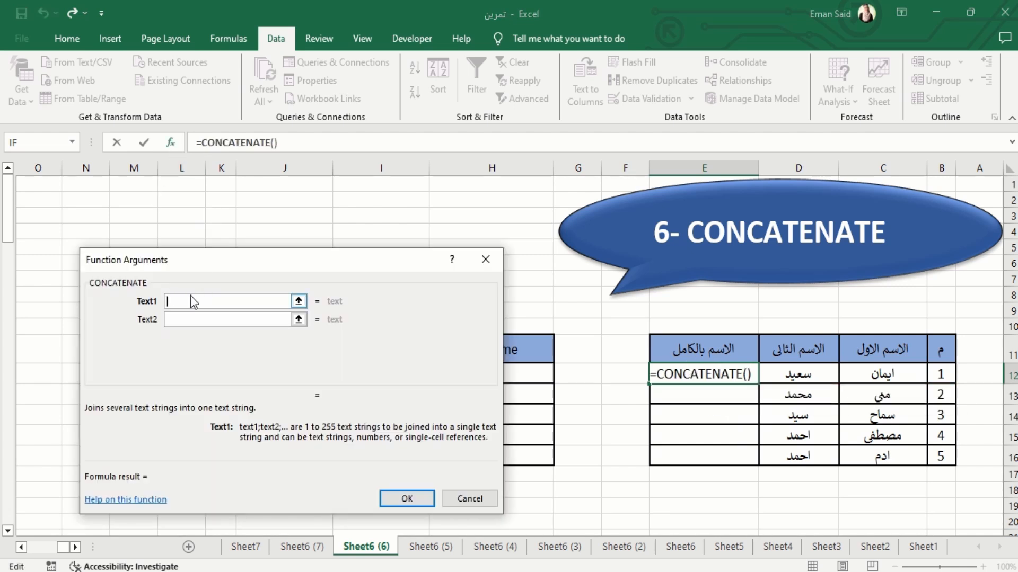
pyautogui.click(882, 374)
pyautogui.click(242, 319)
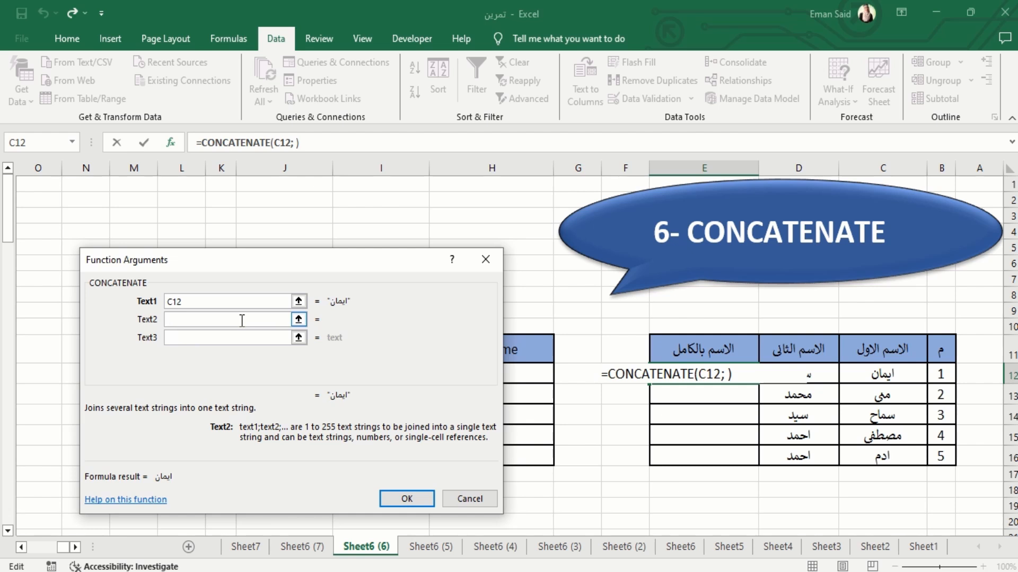
pyautogui.click(227, 337)
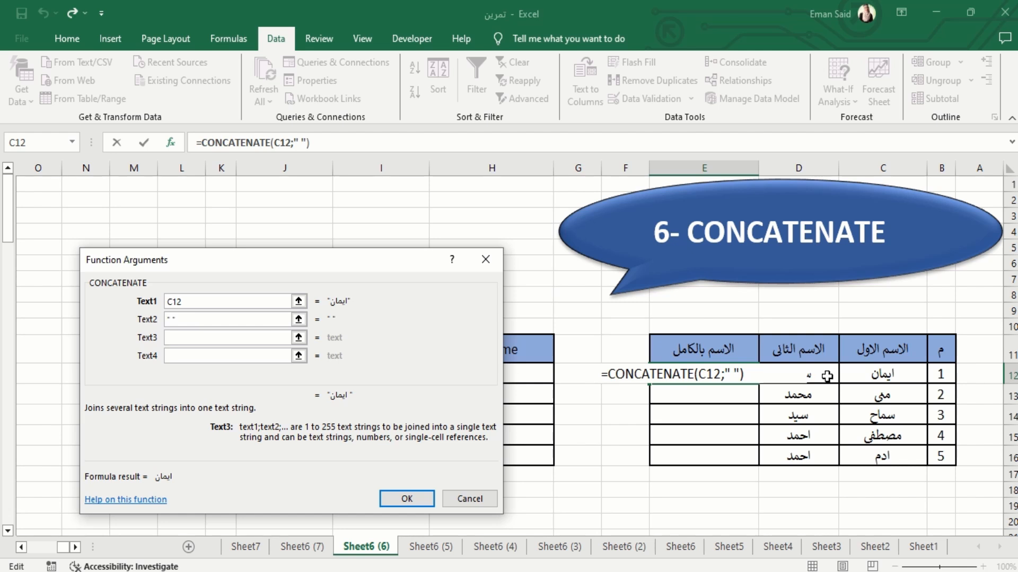
pyautogui.click(826, 377)
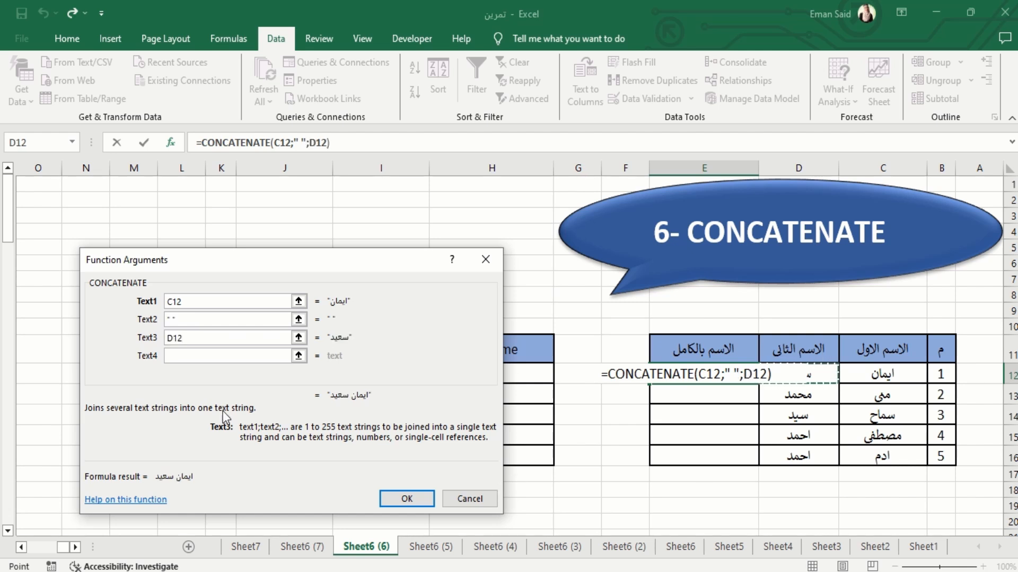
pyautogui.click(189, 354)
pyautogui.click(407, 498)
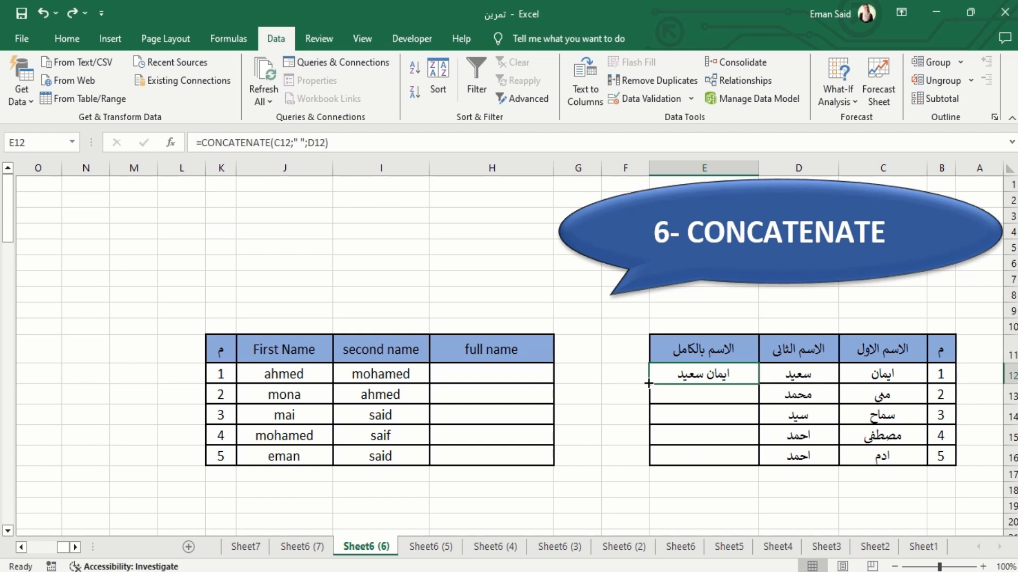
pyautogui.doubleClick(648, 383)
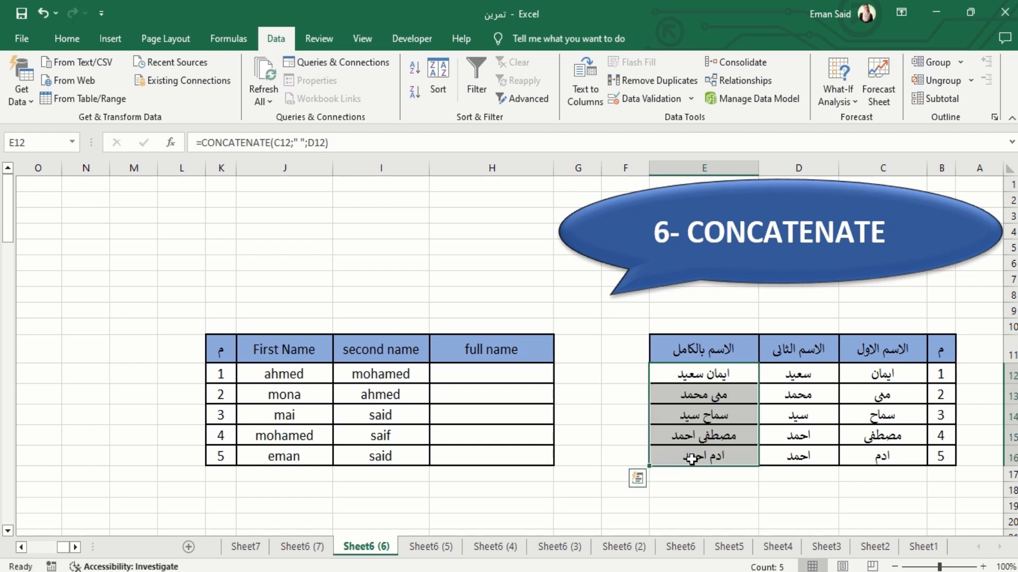
# Start a CONCATENATE function in the full name cell H12 and open its function arguments above the table
pyautogui.click(502, 375)
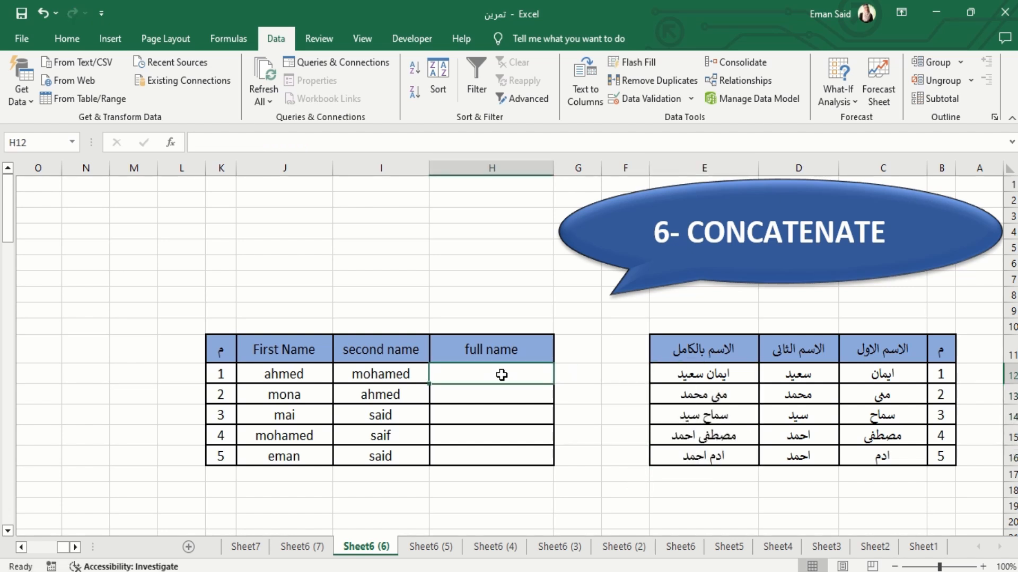
pyautogui.write('=conc')
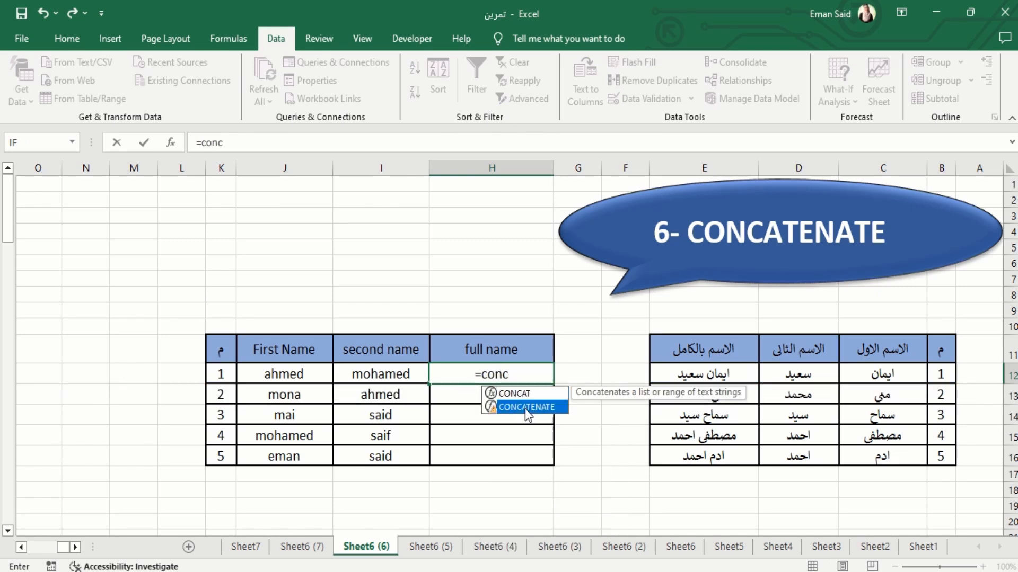
pyautogui.doubleClick(525, 408)
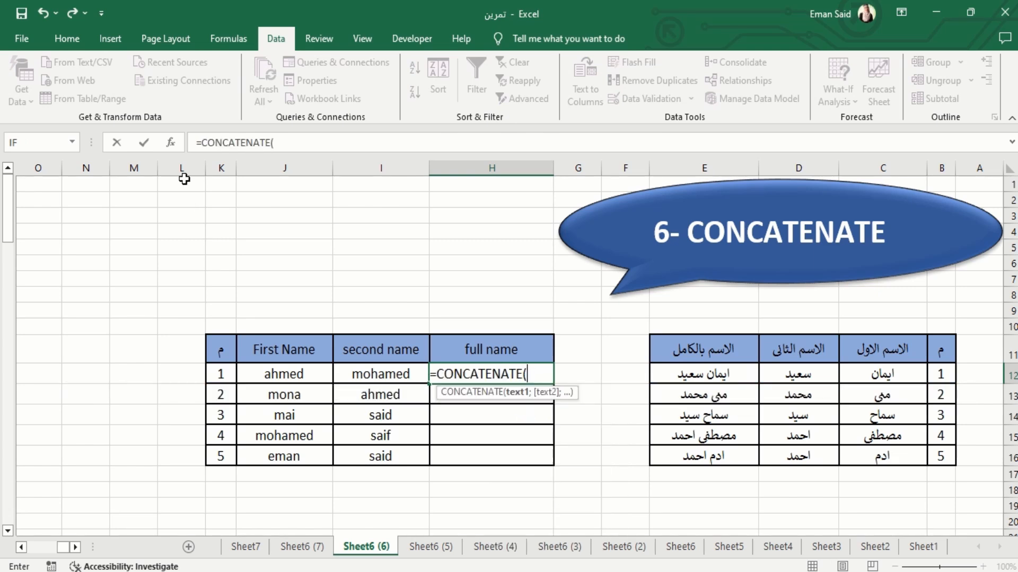
pyautogui.click(170, 143)
pyautogui.moveTo(253, 259); pyautogui.dragTo(342, 47)
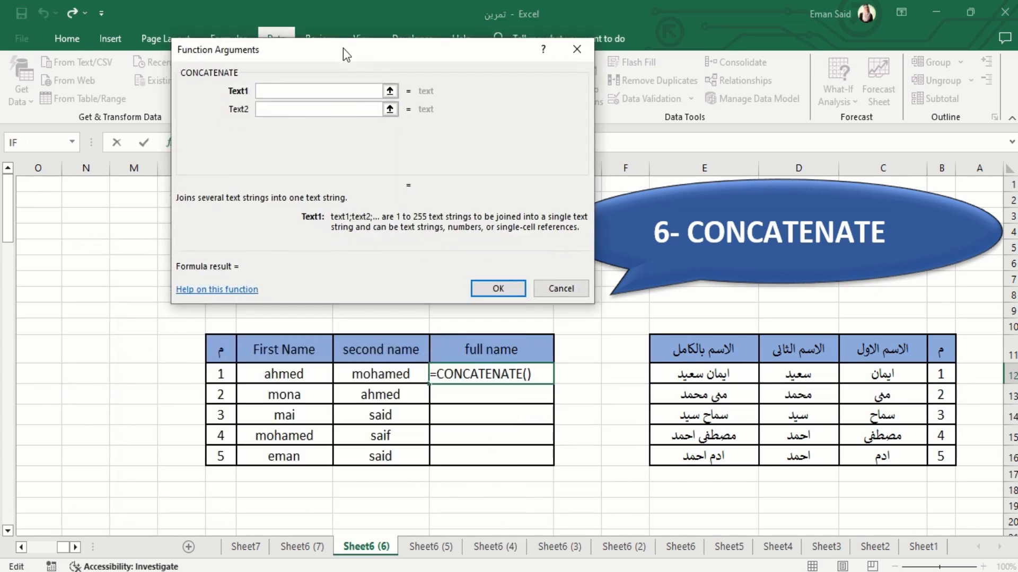
# Join J12, a space " " and I12 in the H12 formula, enter it, and fill it down the full name column
pyautogui.click(271, 374)
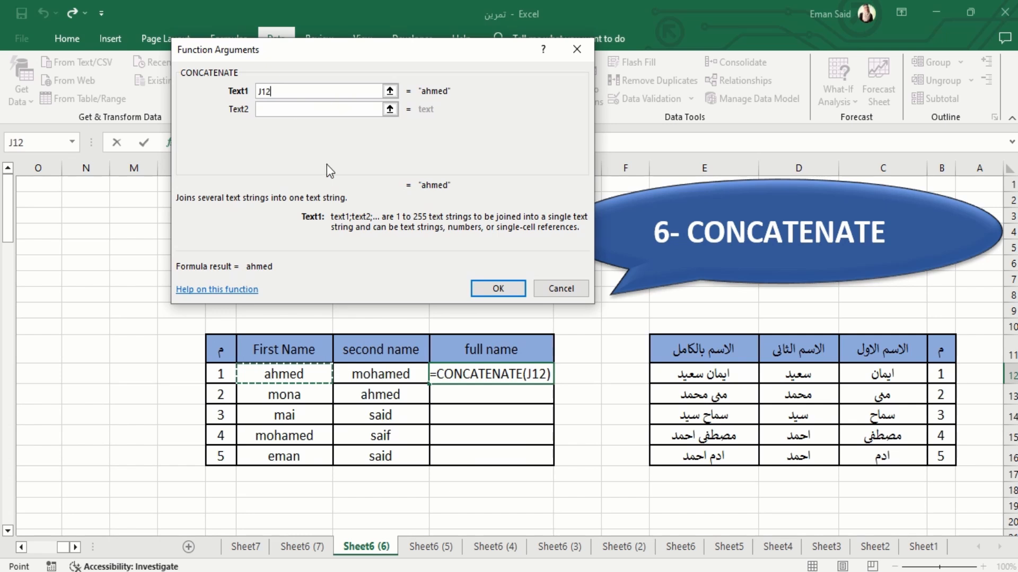
pyautogui.click(248, 110)
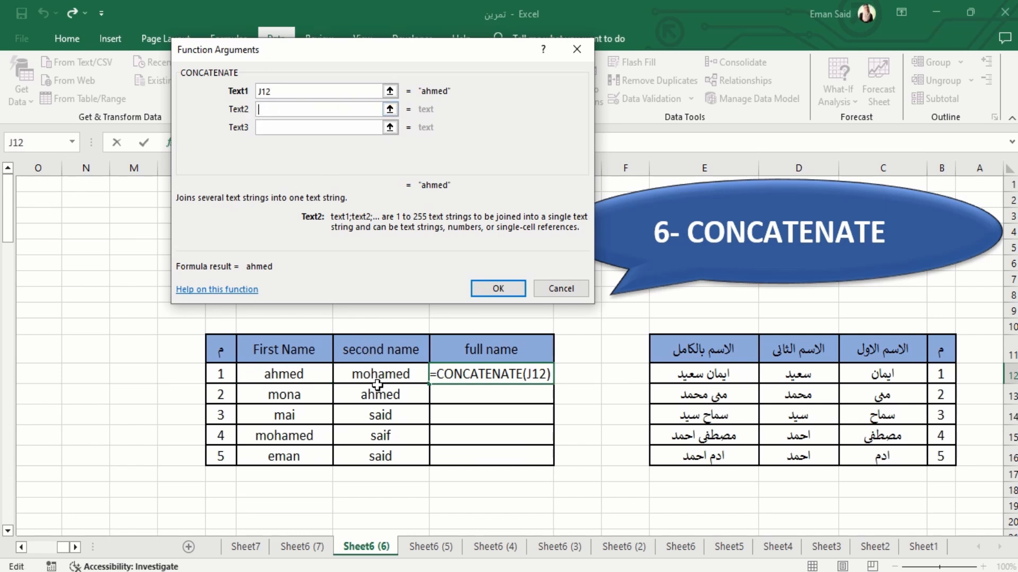
pyautogui.click(285, 165)
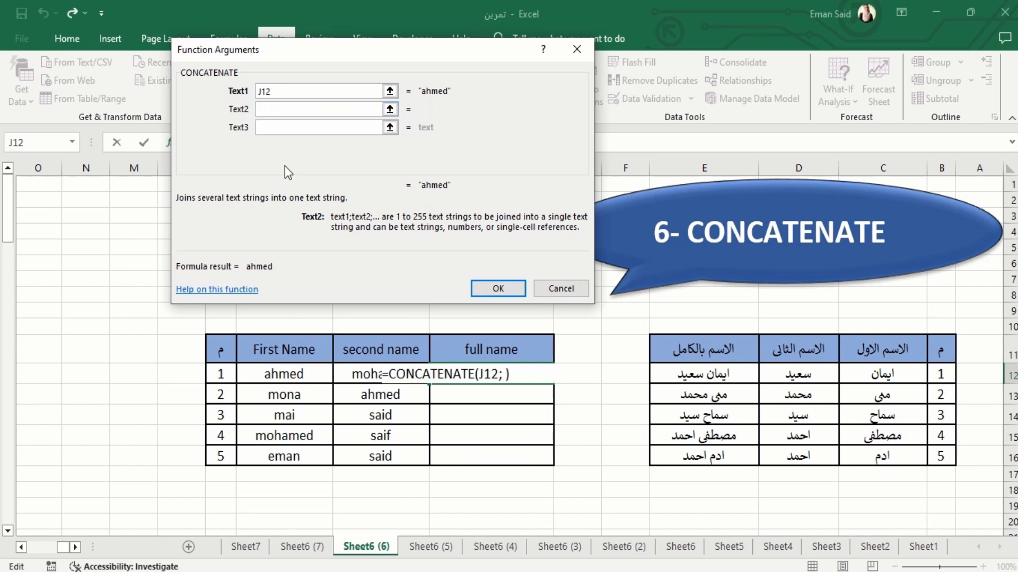
pyautogui.write('" "')
pyautogui.click(272, 128)
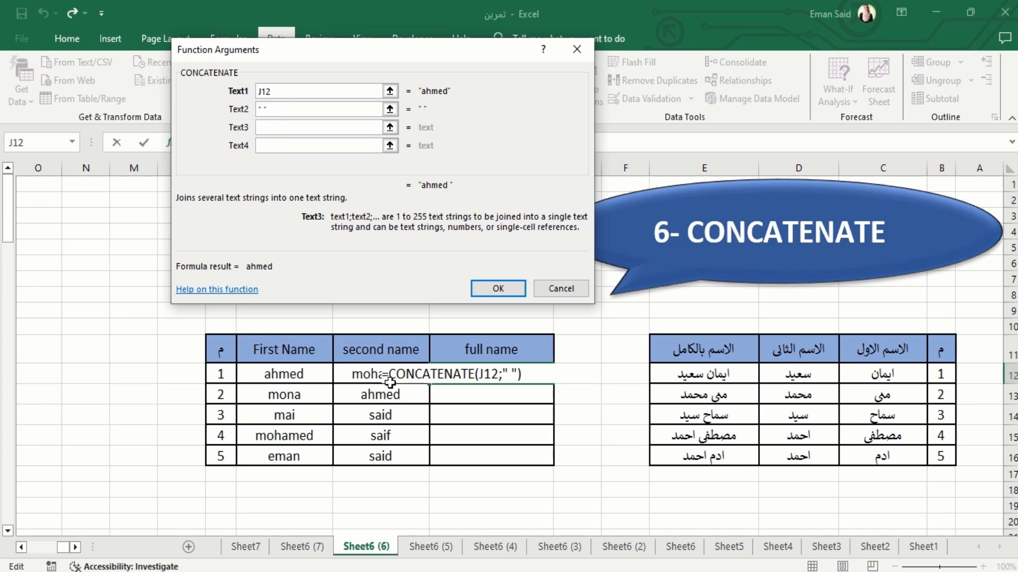
pyautogui.click(356, 372)
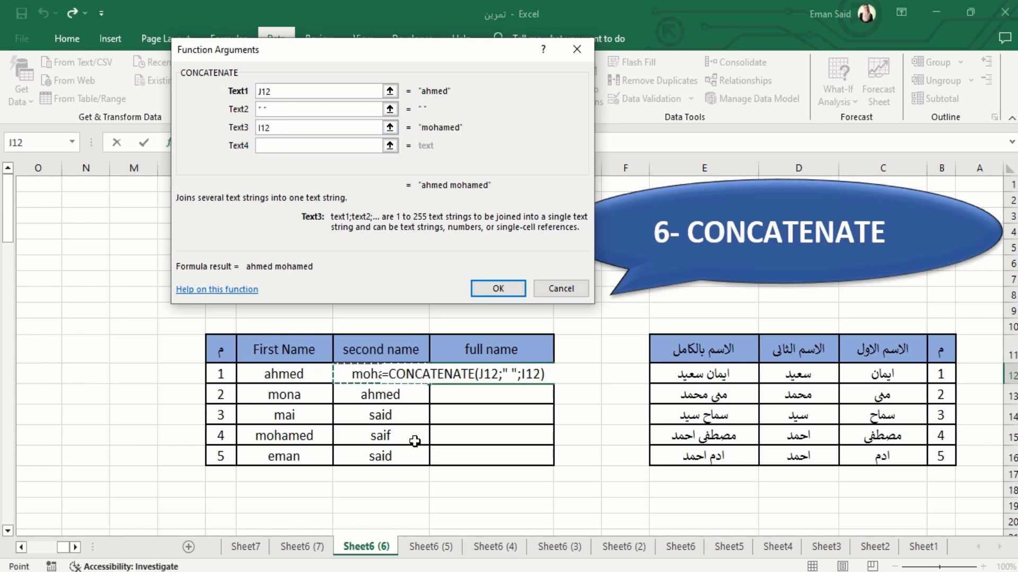
pyautogui.click(498, 289)
pyautogui.doubleClick(428, 390)
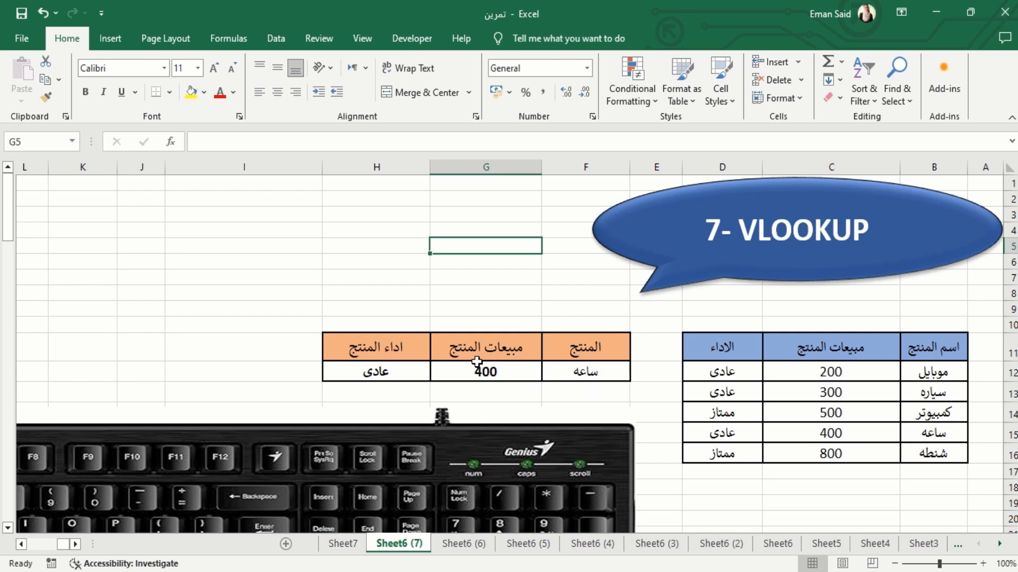
# Pick the product سياره from the list in cell F12 on Sheet6 (7)
pyautogui.click(551, 373)
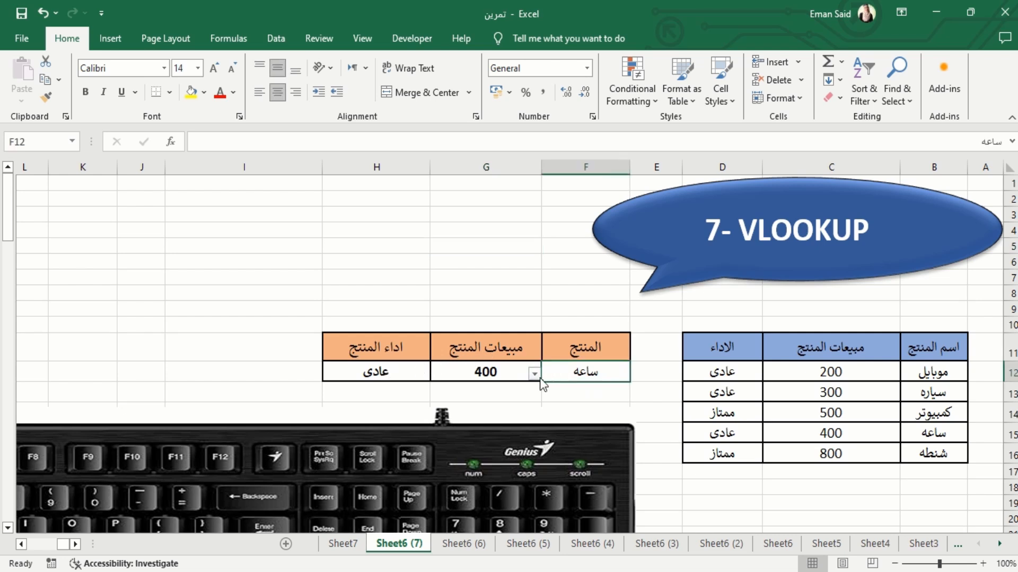
pyautogui.click(535, 374)
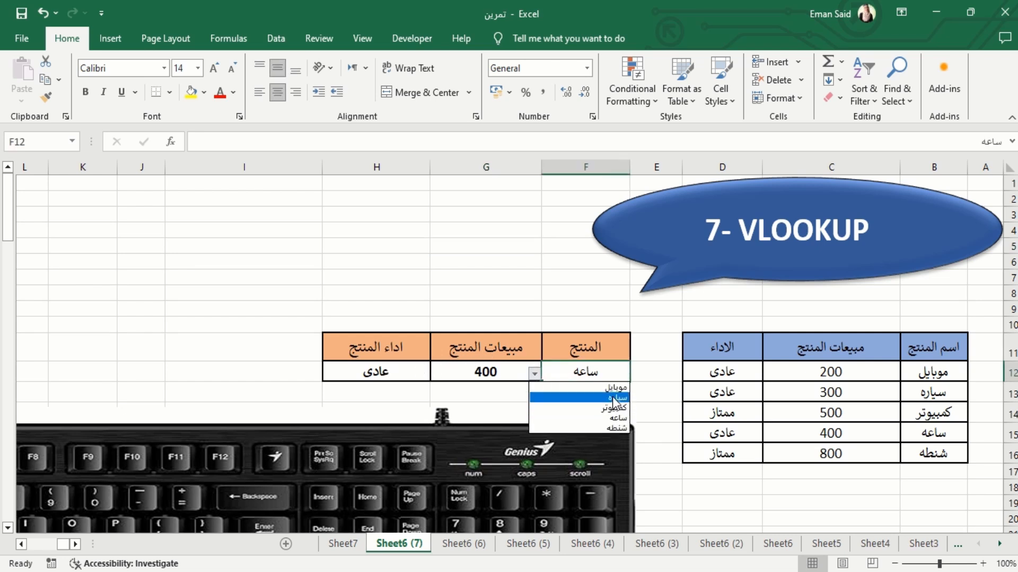
pyautogui.click(615, 398)
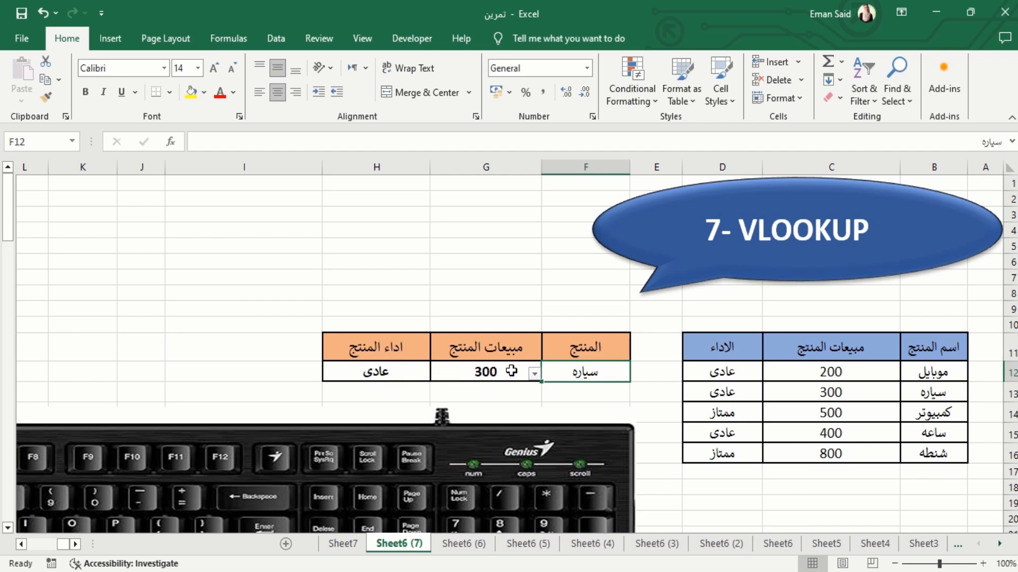
# Clear the product sales and performance results in G12:H12 and select the sales cell G12
pyautogui.moveTo(530, 375); pyautogui.dragTo(415, 372)
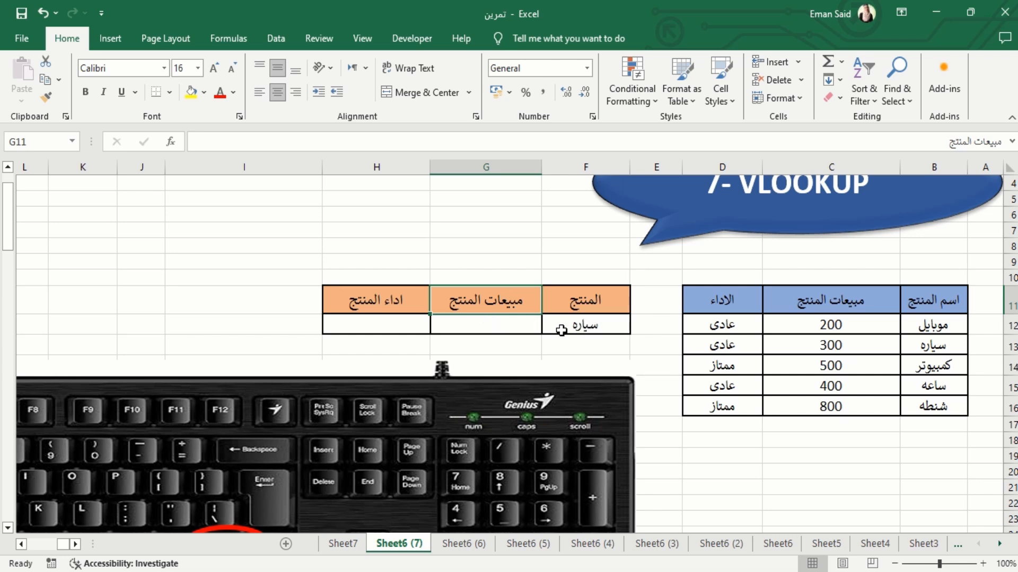
pyautogui.click(256, 222)
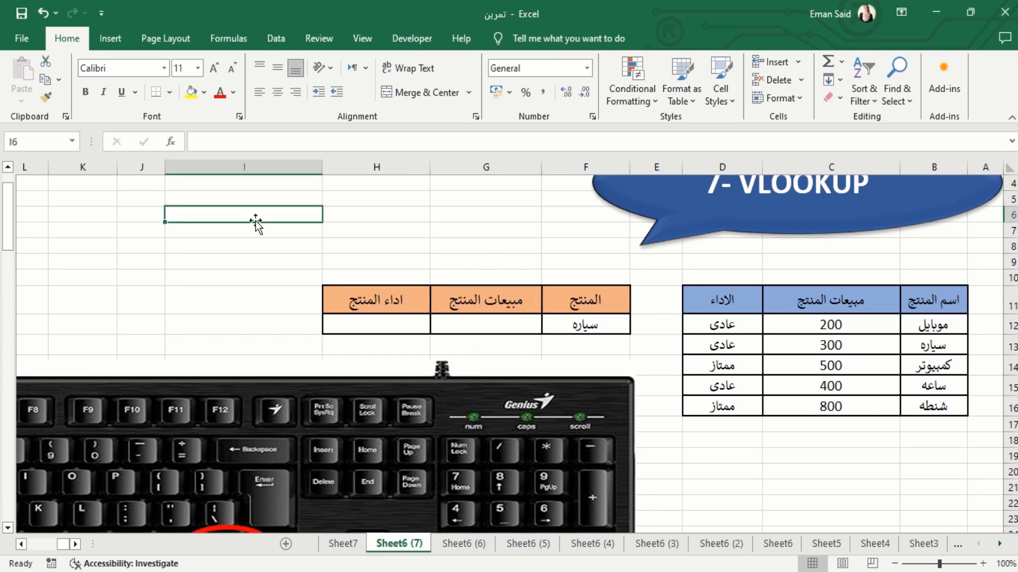
pyautogui.click(468, 327)
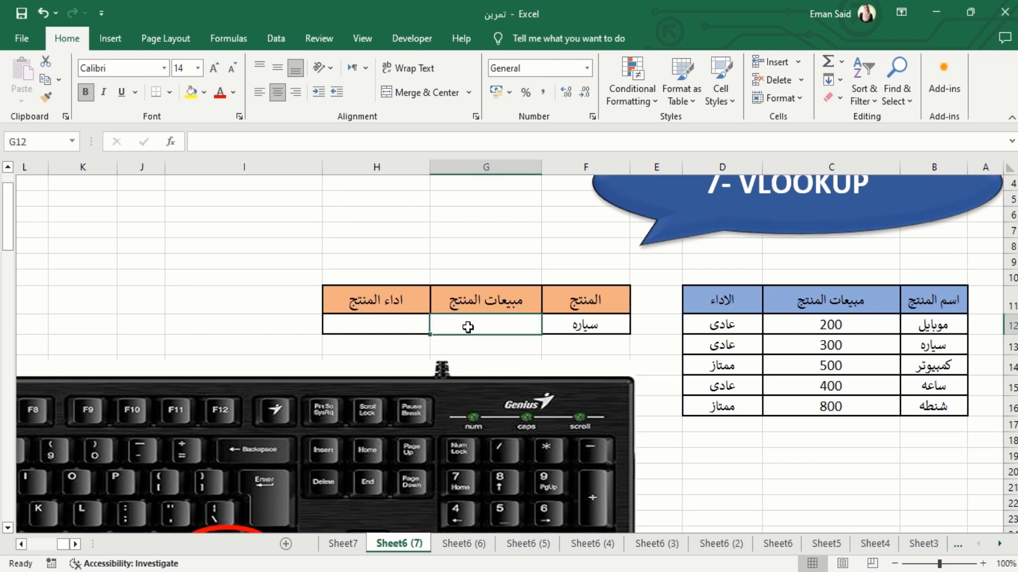
# Start a VLOOKUP function in the product sales cell G12, open its function arguments, and set the lookup value to F12
pyautogui.write('=VLOO')
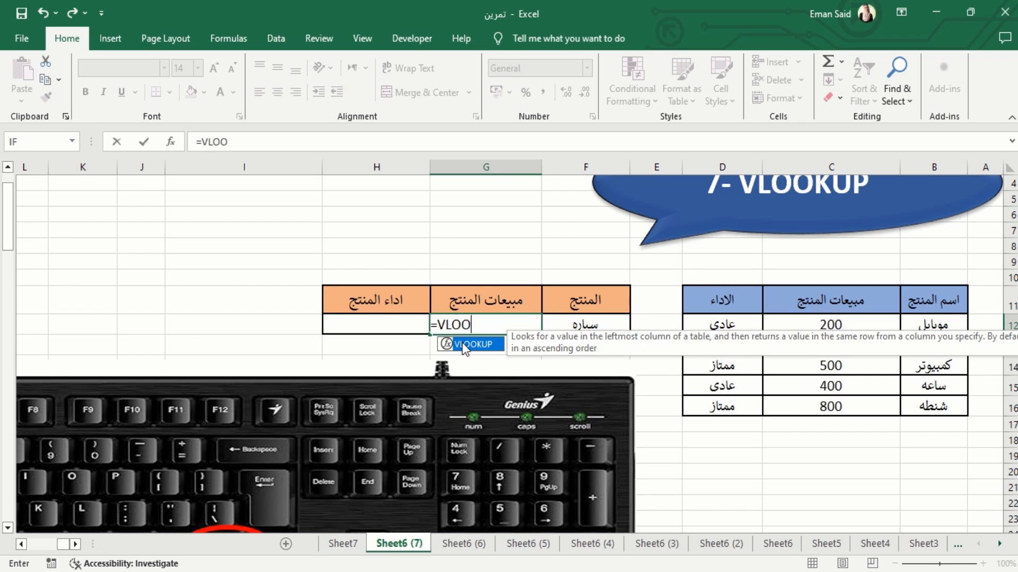
pyautogui.doubleClick(464, 346)
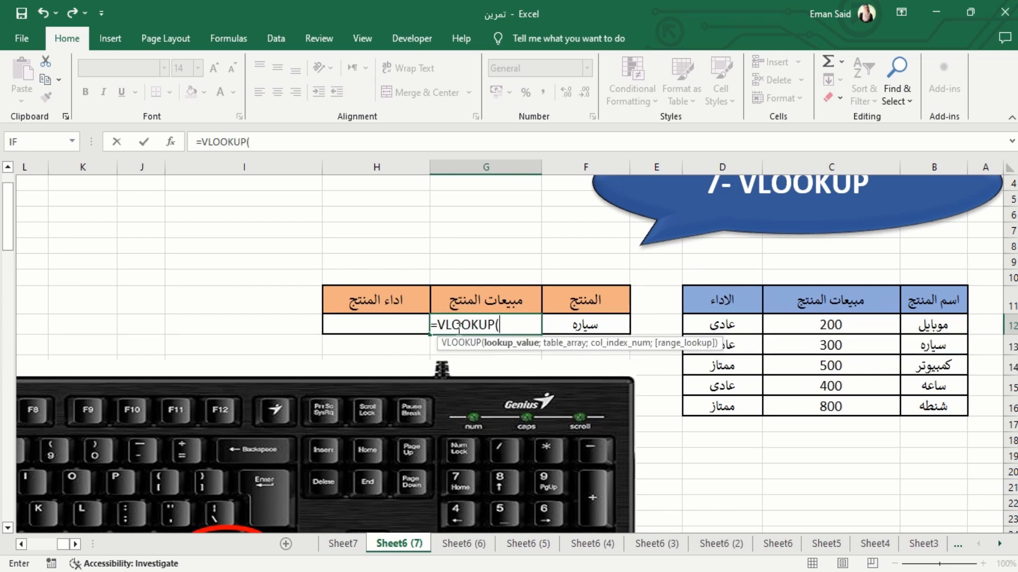
pyautogui.click(171, 142)
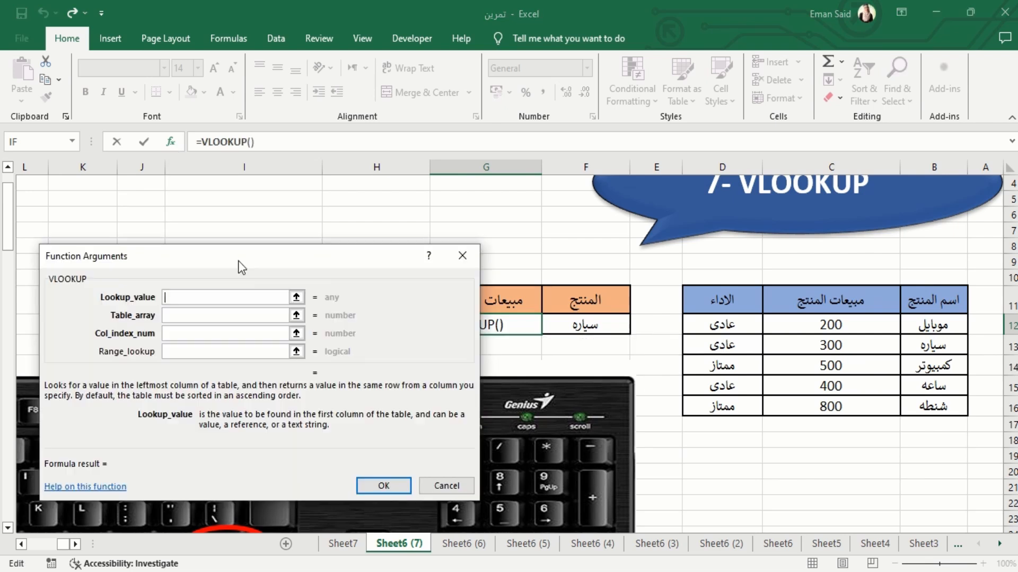
pyautogui.moveTo(240, 262); pyautogui.dragTo(238, 136)
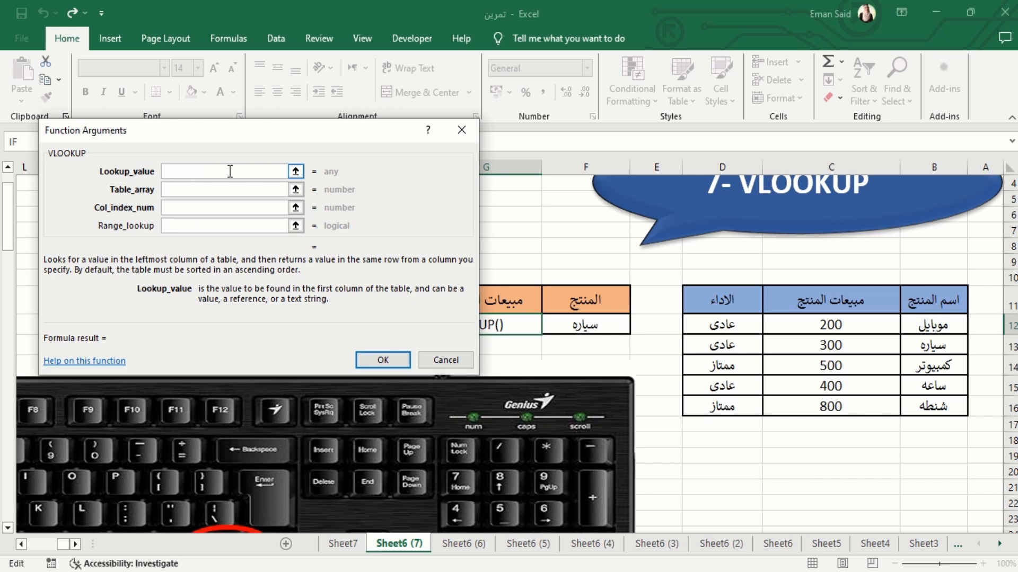
pyautogui.click(587, 328)
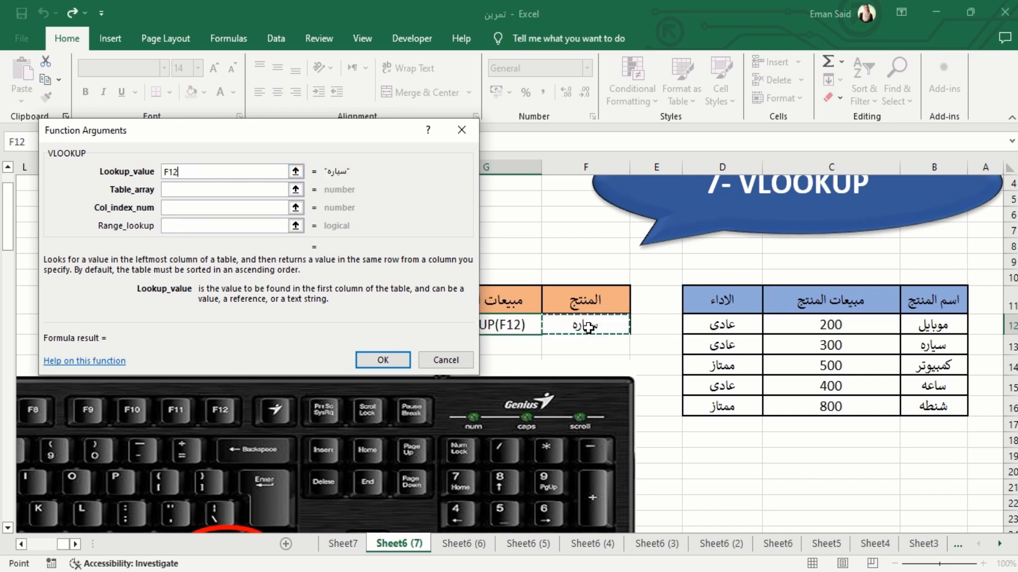
# Set the table array of the G12 lookup to the whole product table, B11:D16
pyautogui.click(192, 190)
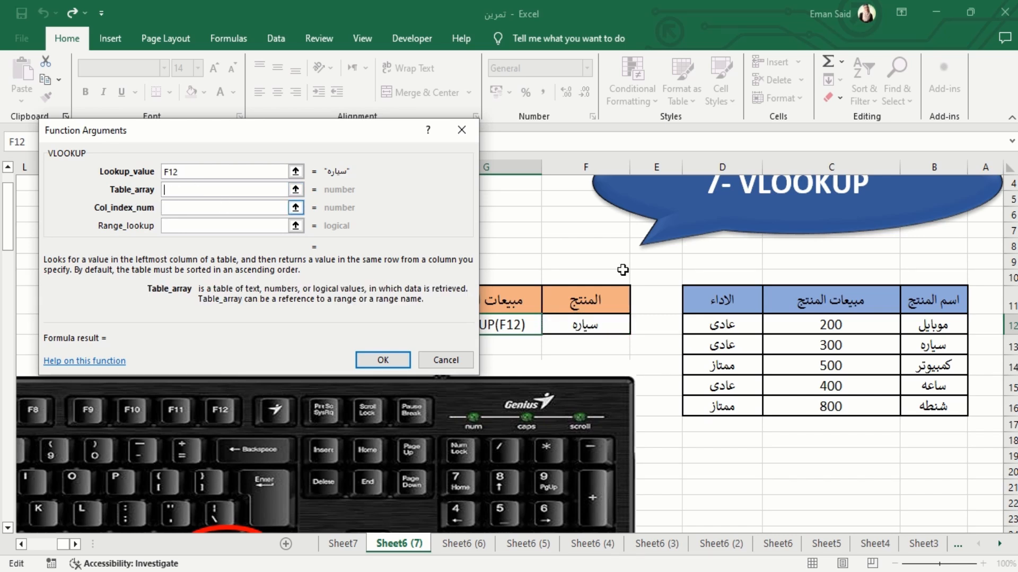
pyautogui.click(937, 303)
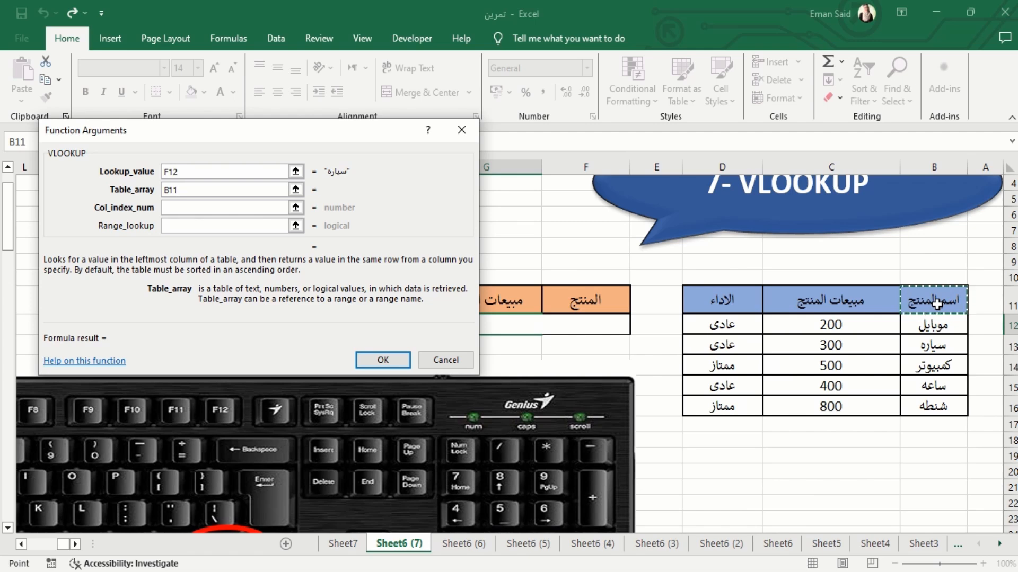
pyautogui.scroll(-1, 824, 343)
pyautogui.scroll(-2, 824, 343)
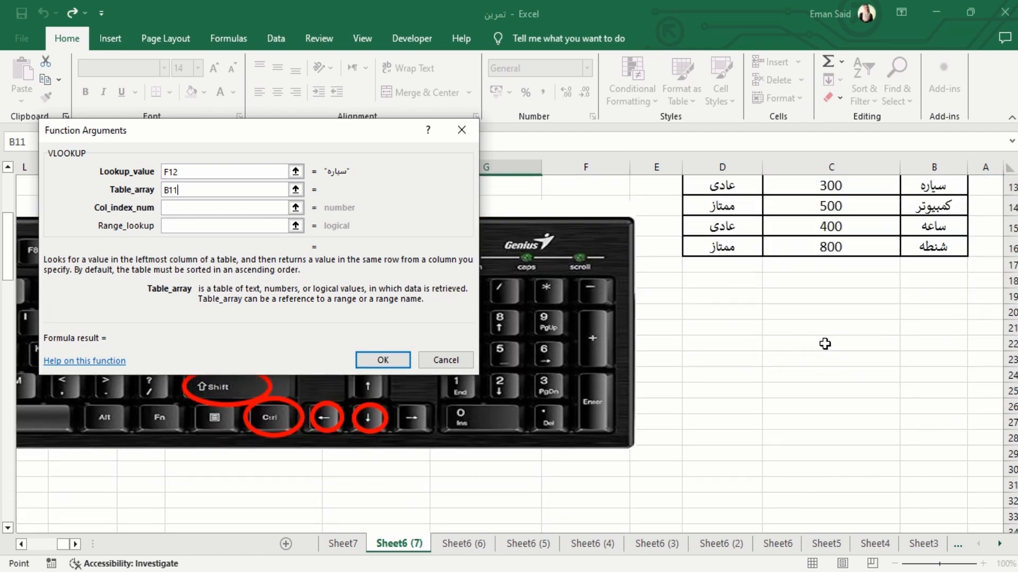
pyautogui.scroll(1, 823, 345)
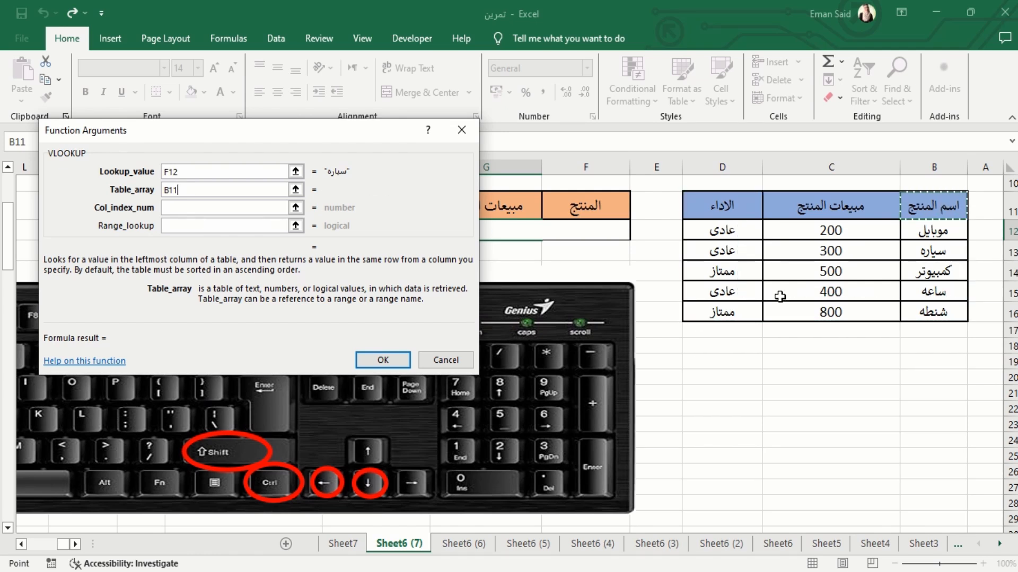
pyautogui.hotkey('ctrl', 'shift', 'Down')
pyautogui.hotkey('ctrl', 'shift', 'Left')
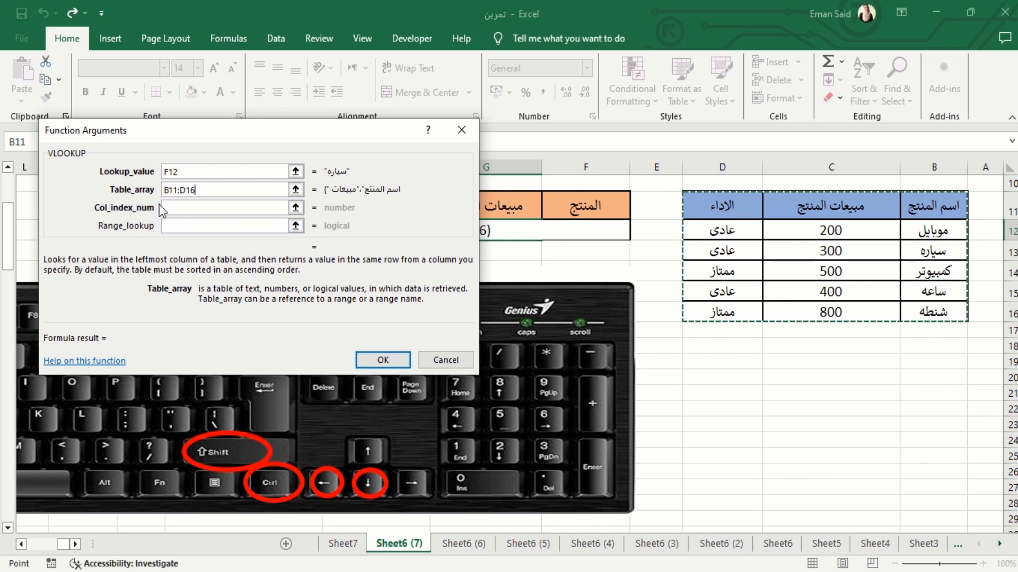
# Set the column index to 2 and the range lookup to 0 for the sales lookup, and enter the formula
pyautogui.click(180, 205)
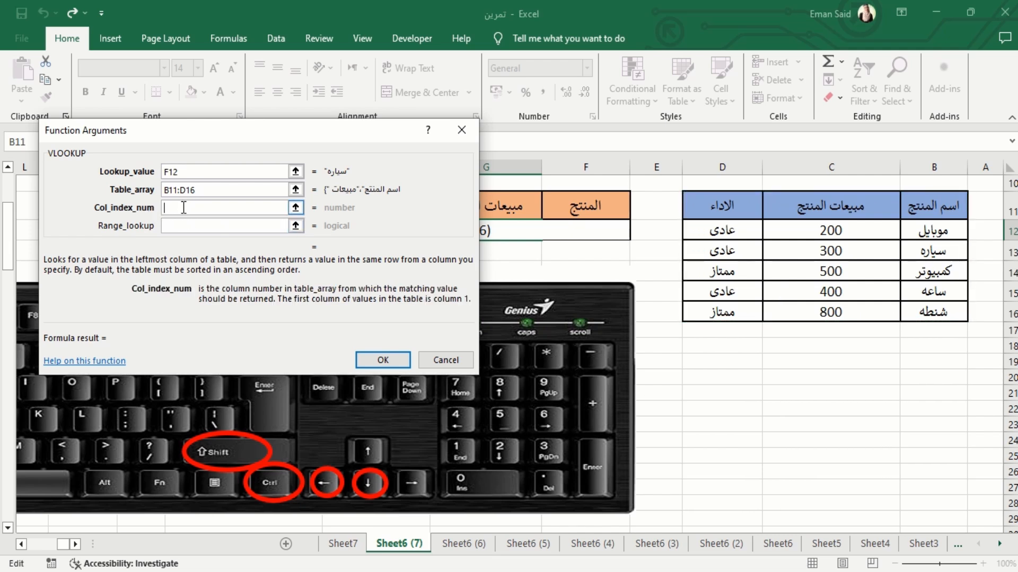
pyautogui.moveTo(200, 133); pyautogui.dragTo(218, 281)
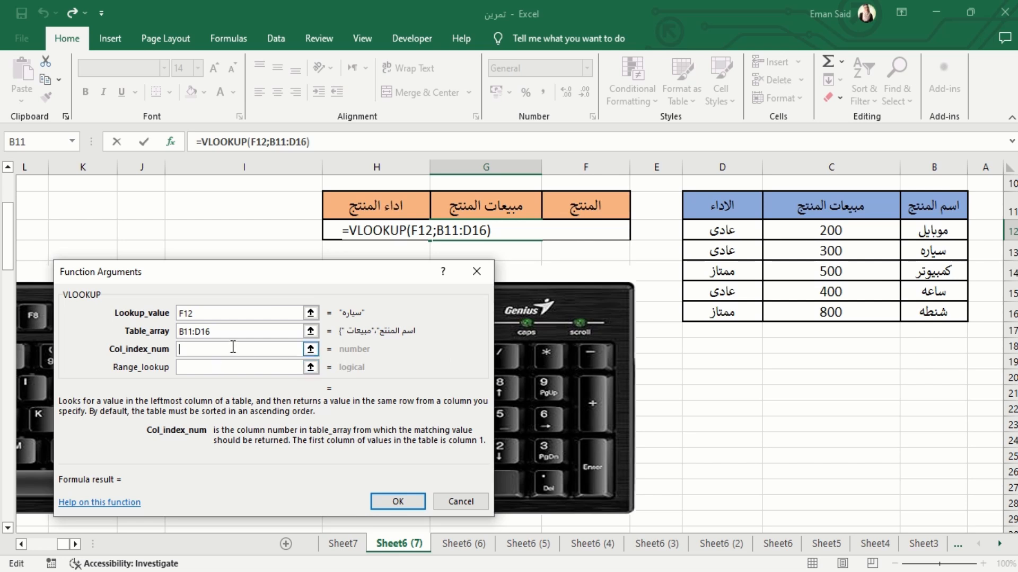
pyautogui.write('2')
pyautogui.click(217, 368)
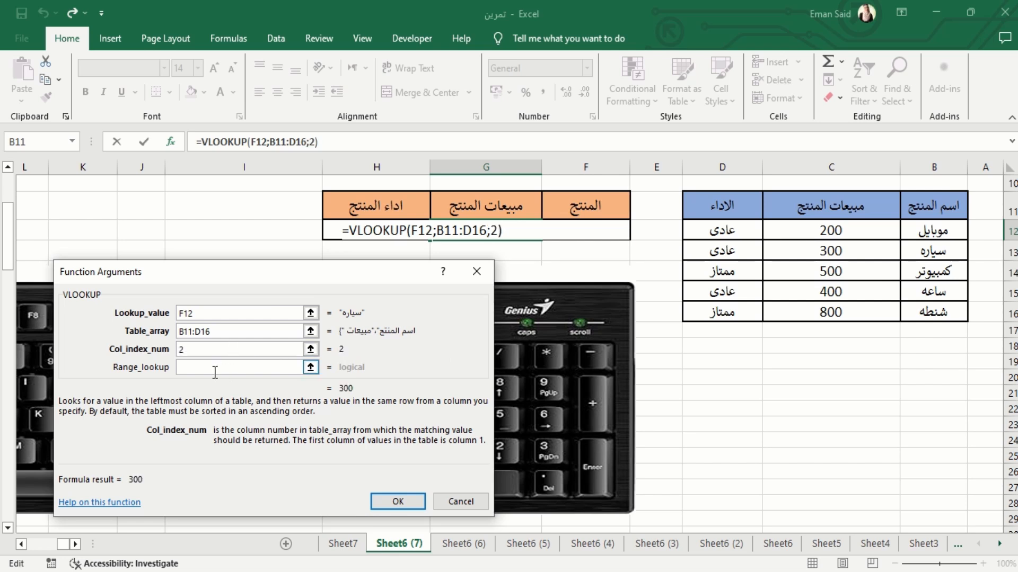
pyautogui.click(214, 367)
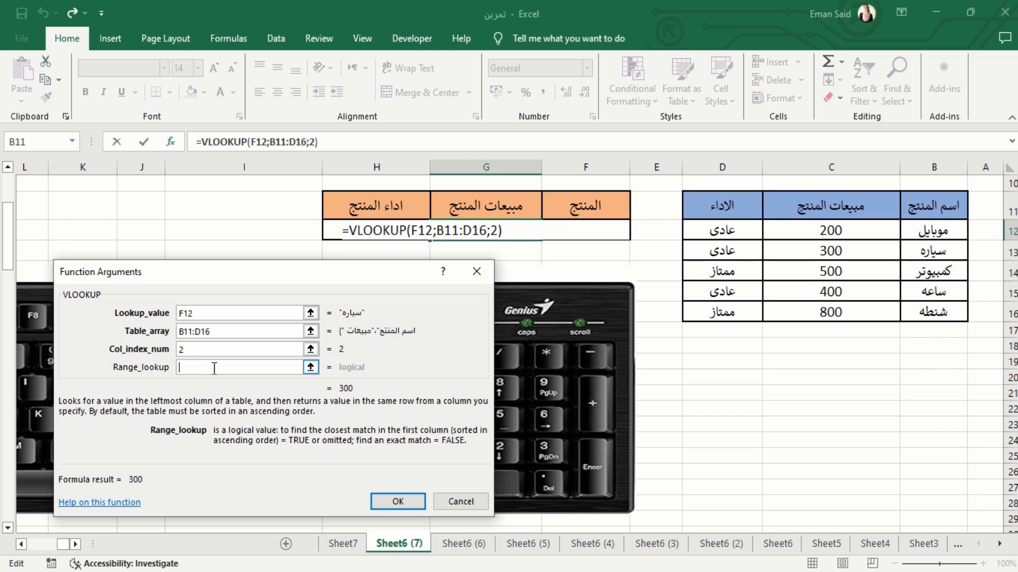
pyautogui.write('0')
pyautogui.click(390, 501)
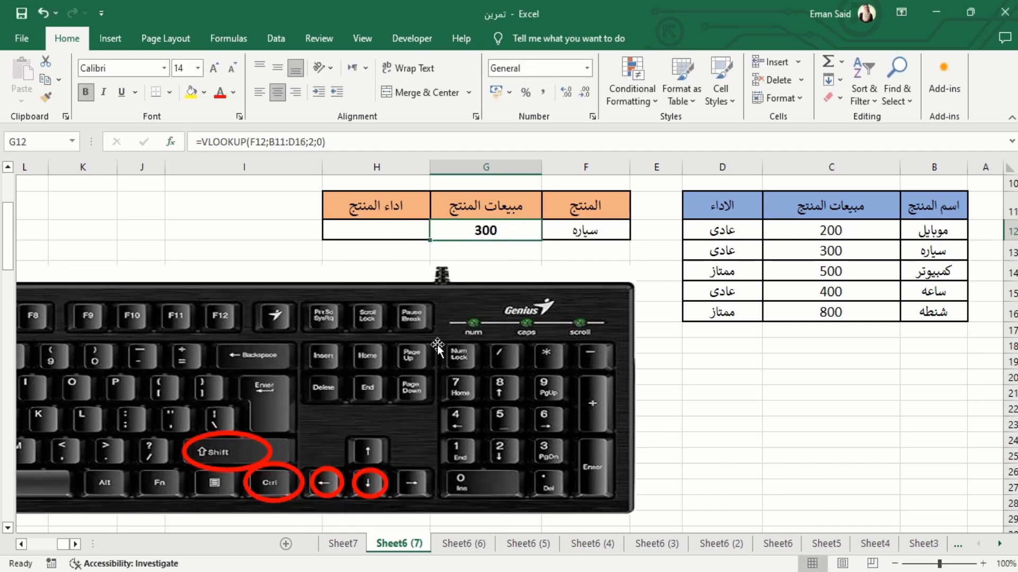
# Pick the product كمبيوتر from the list in cell F12
pyautogui.click(584, 235)
pyautogui.click(528, 231)
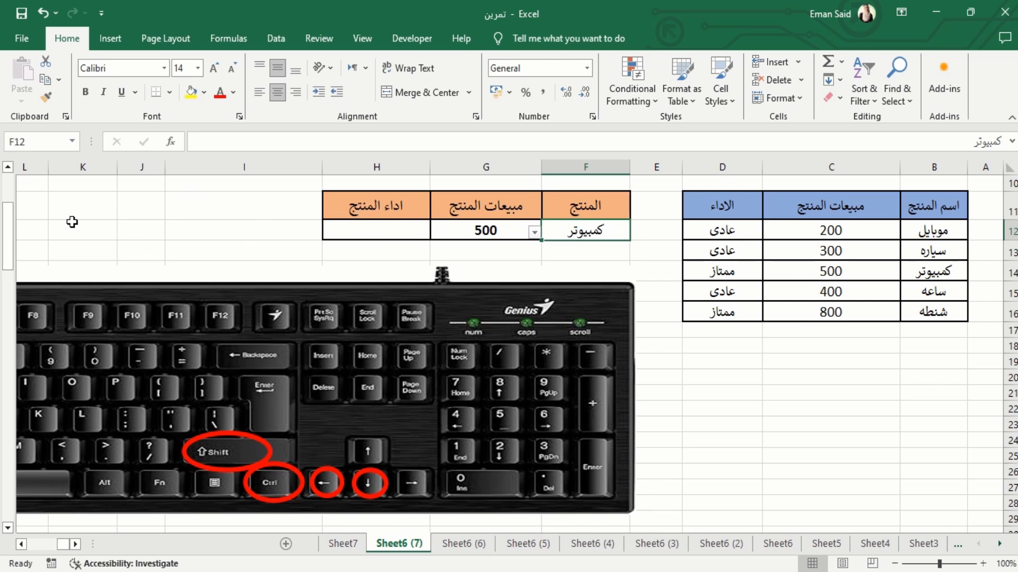
# Start a VLOOKUP function in the product performance cell H12, open its function arguments, and set the lookup value to F12
pyautogui.click(373, 232)
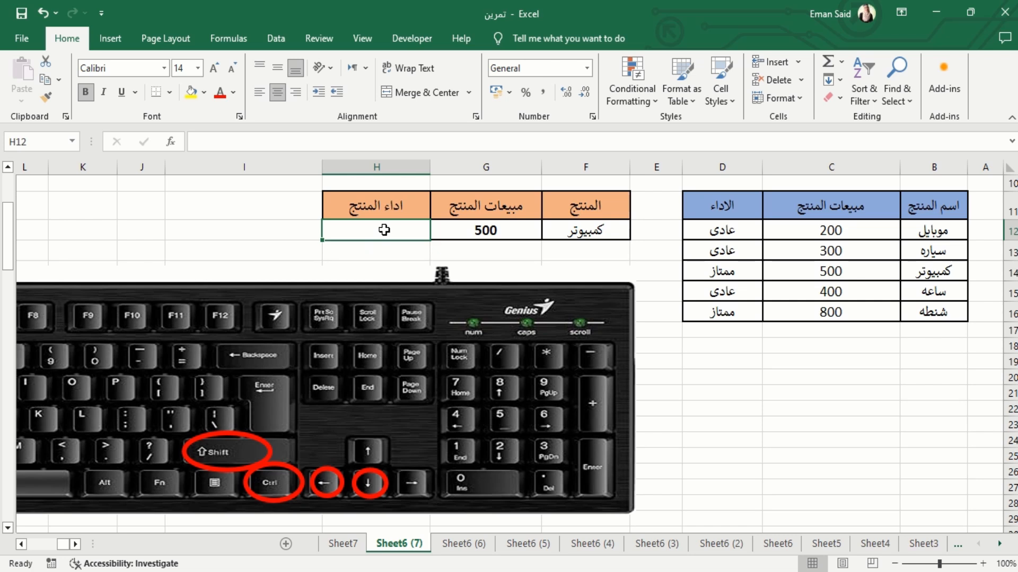
pyautogui.write('=v')
pyautogui.press('Down')
pyautogui.press('Down')
pyautogui.press('Down')
pyautogui.press('Down')
pyautogui.press('Down')
pyautogui.press('Down')
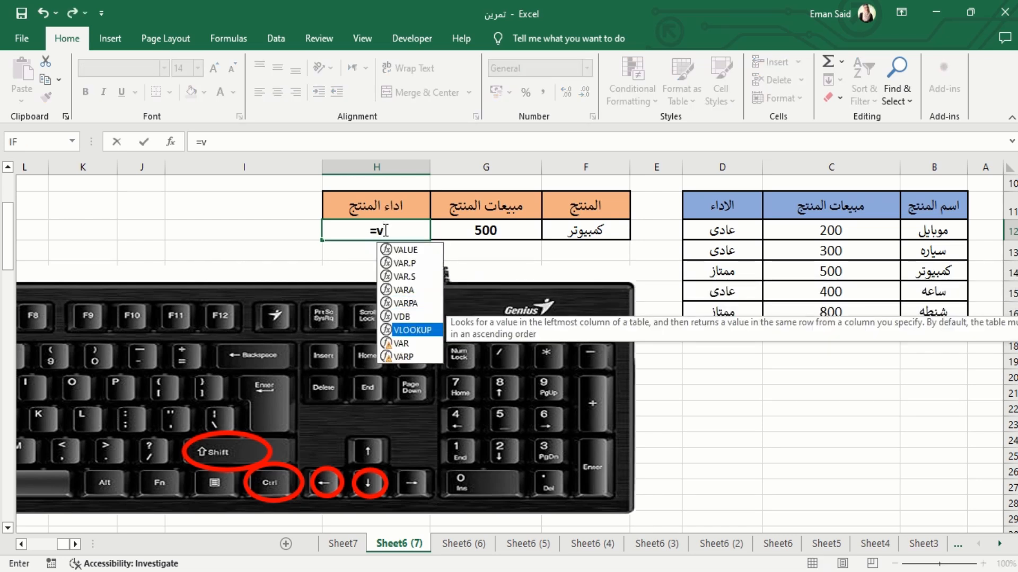
pyautogui.press('Tab')
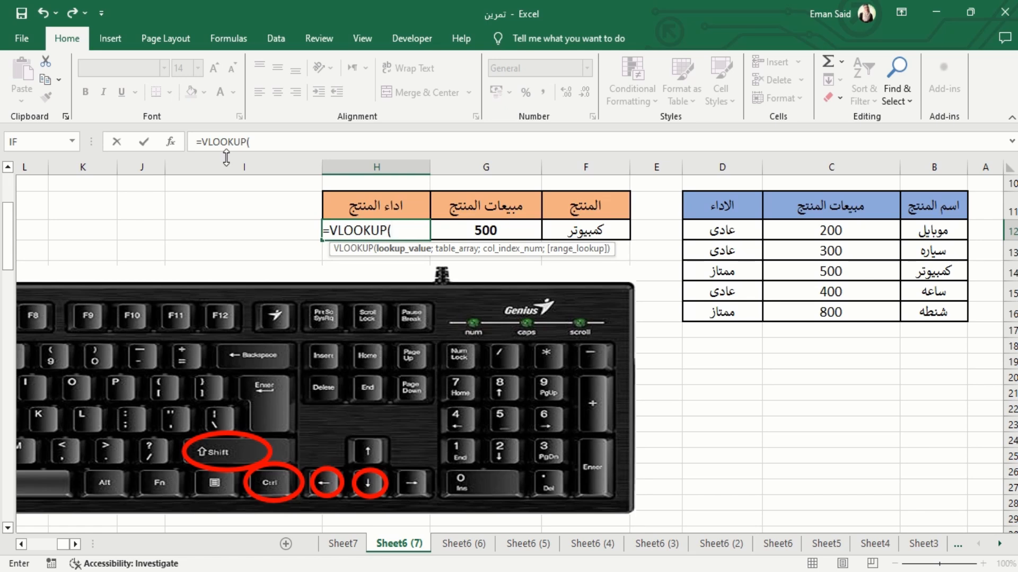
pyautogui.click(171, 143)
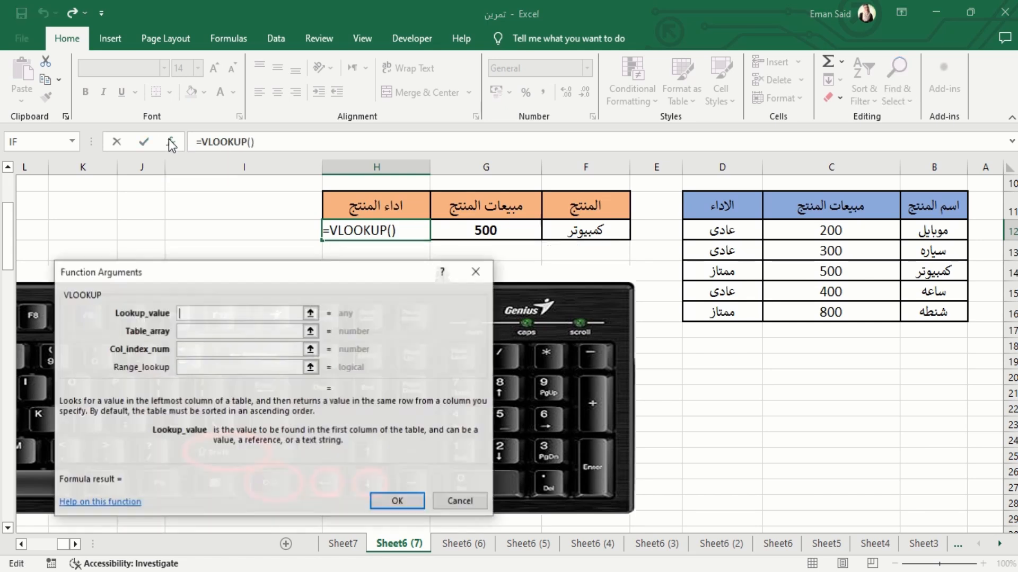
pyautogui.moveTo(250, 272); pyautogui.dragTo(232, 265)
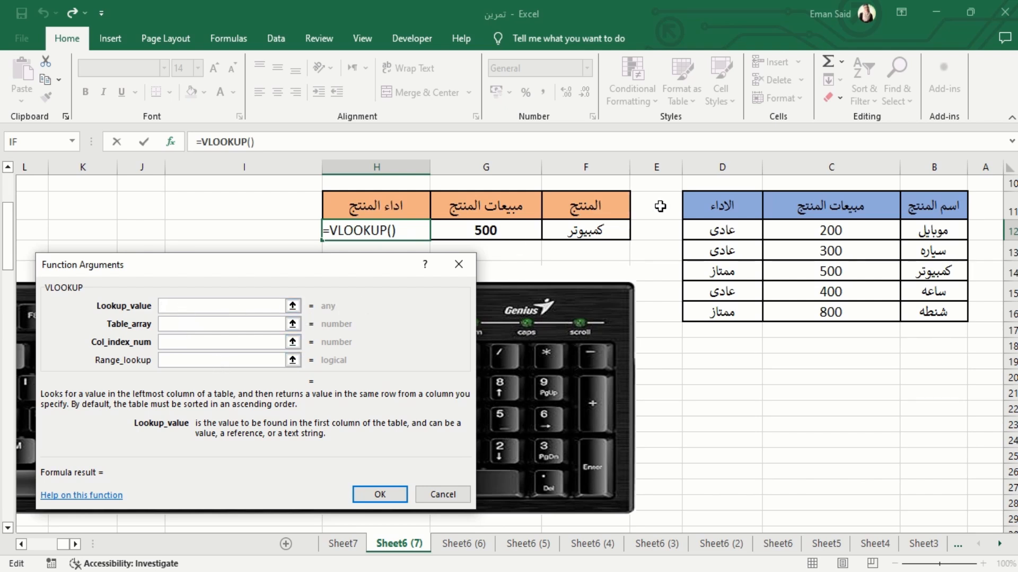
pyautogui.click(609, 231)
# Set the table array of the H12 lookup to the product table range B11:D16
pyautogui.click(208, 320)
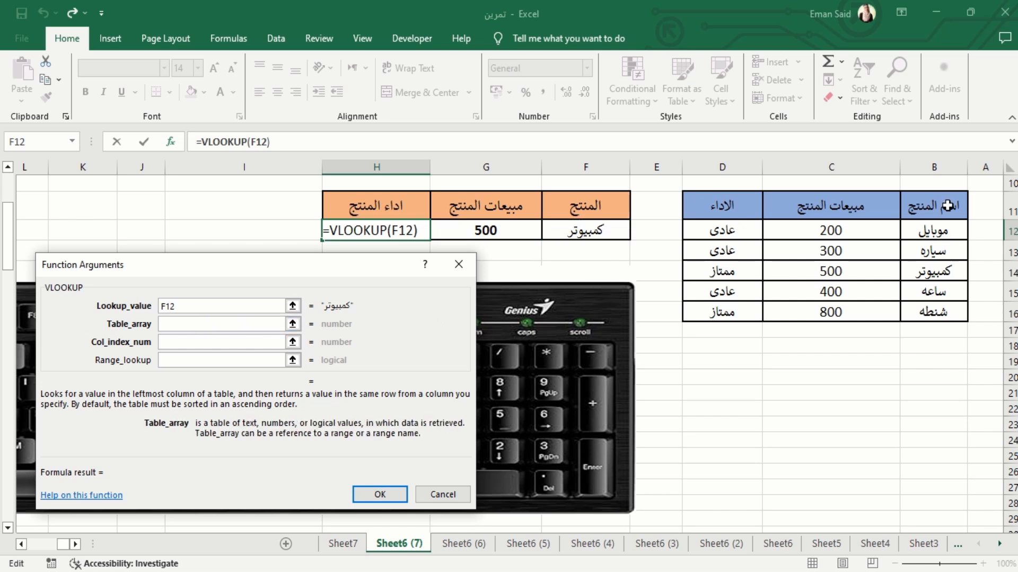
pyautogui.click(946, 205)
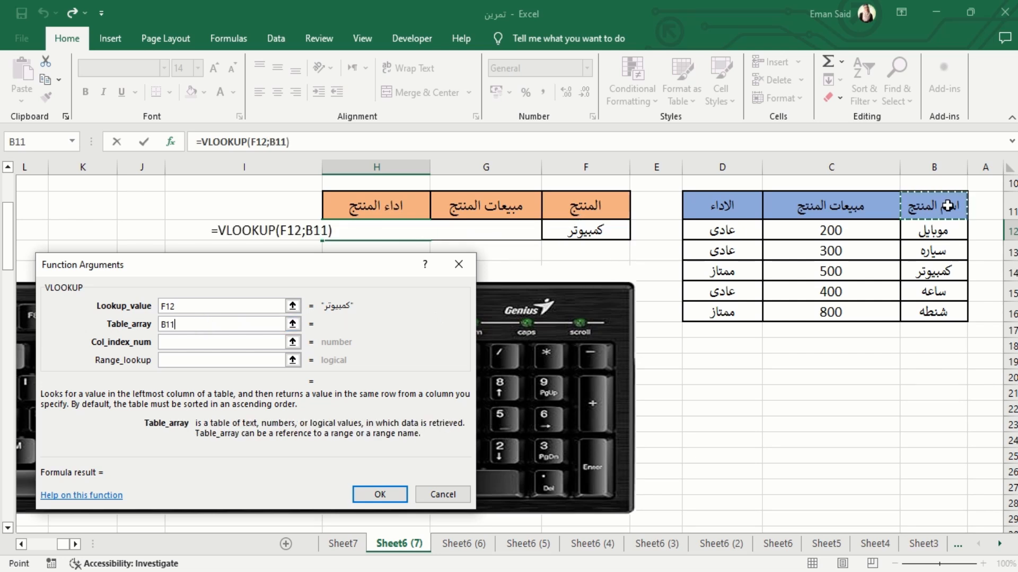
pyautogui.hotkey('ctrl', 'shift', 'Down')
pyautogui.hotkey('ctrl', 'shift', 'Left')
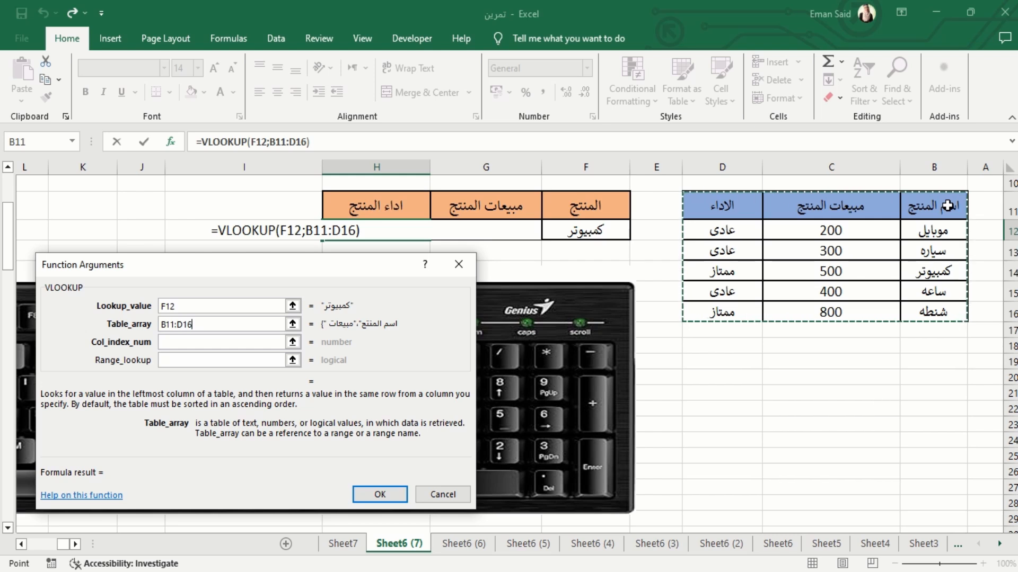
# Set the column index to 3 and the range lookup to 0 for the performance lookup, and enter the formula
pyautogui.click(201, 344)
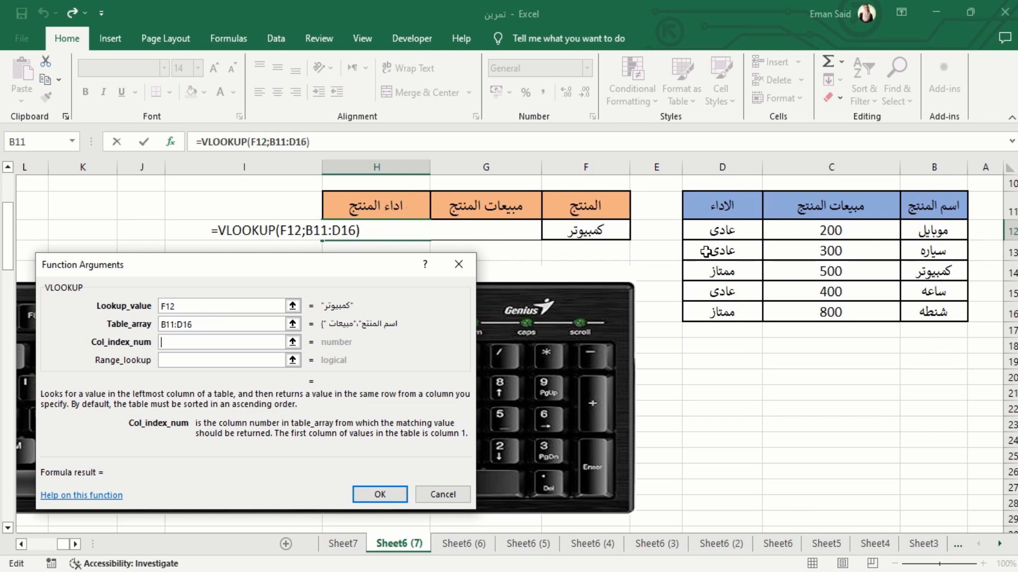
pyautogui.write('3')
pyautogui.press('Tab')
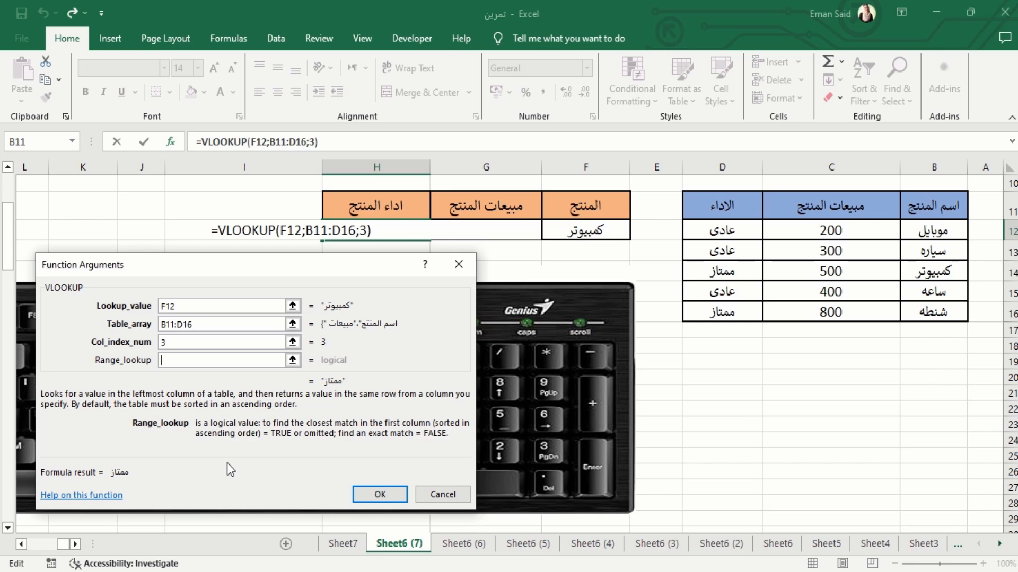
pyautogui.write('0')
pyautogui.click(384, 498)
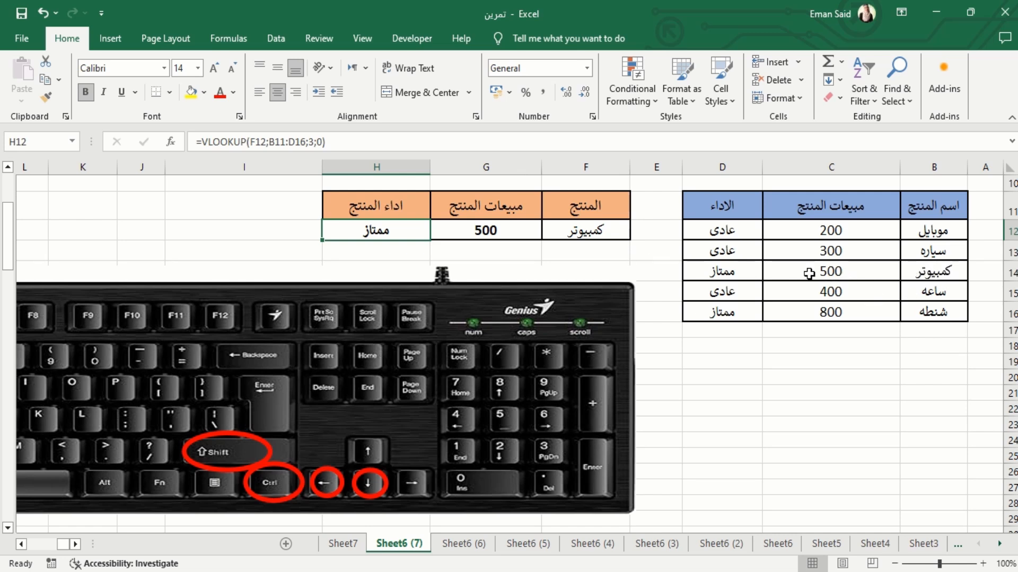
pyautogui.scroll(1, 641, 325)
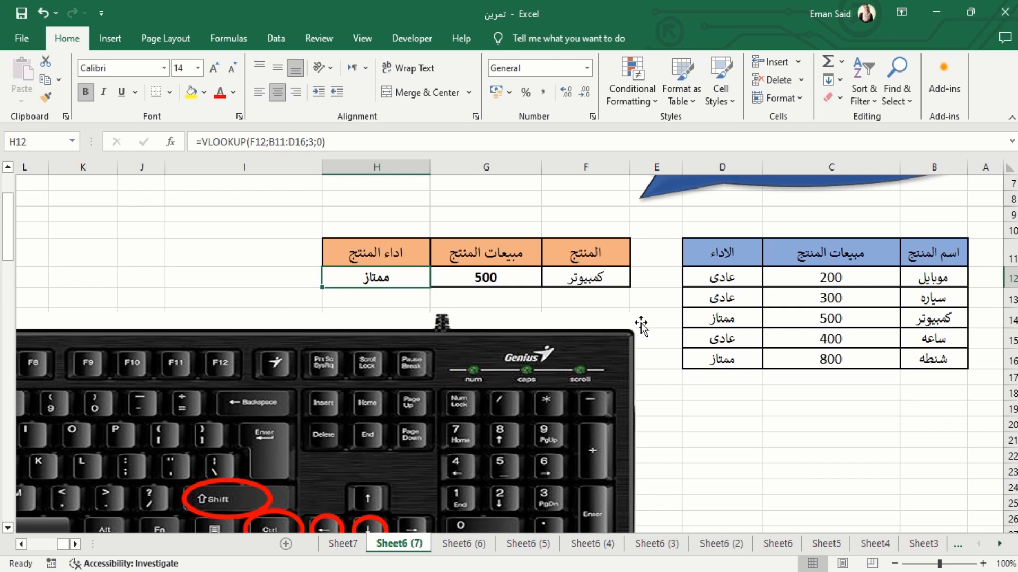
pyautogui.scroll(2, 641, 324)
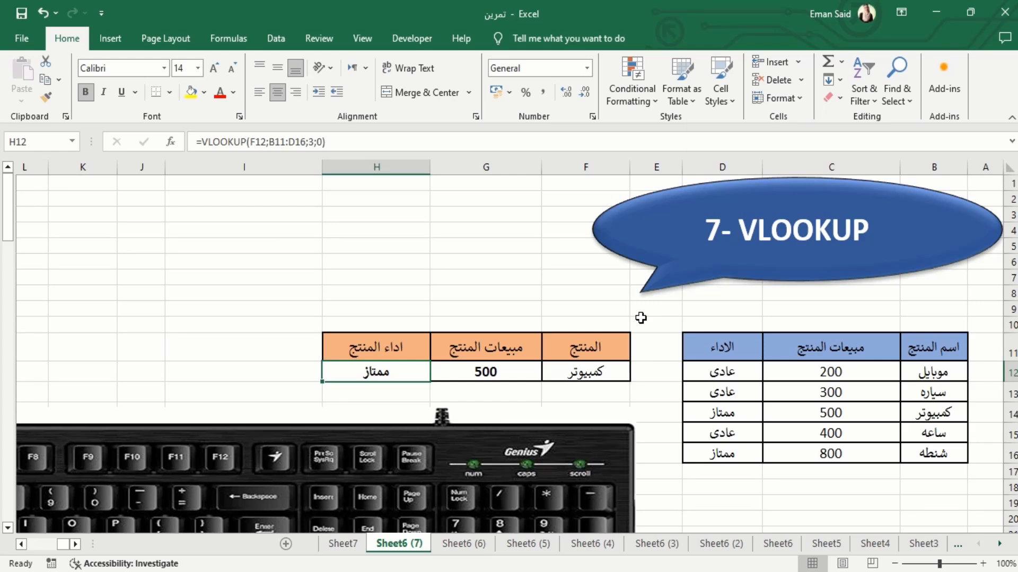